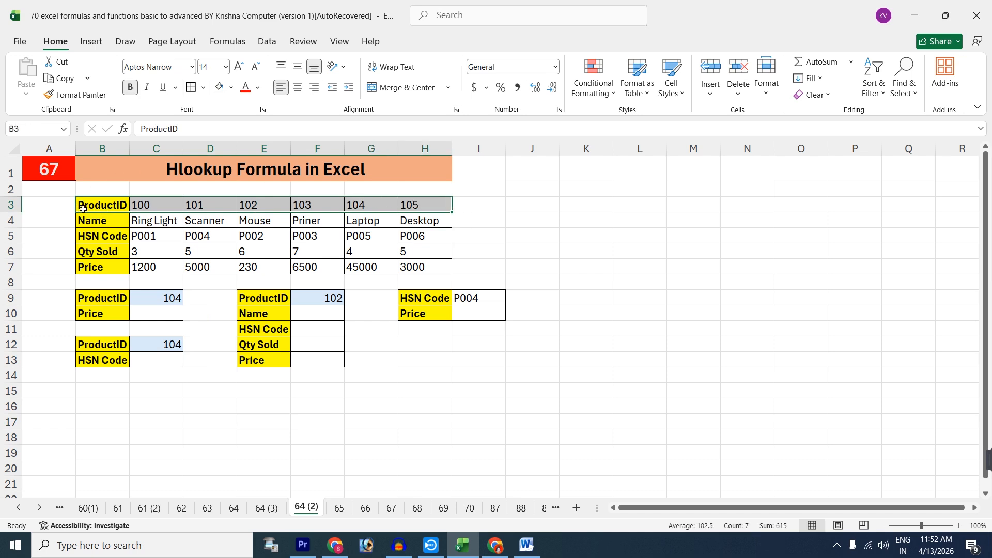
left_click_drag(86, 205, 85, 270)
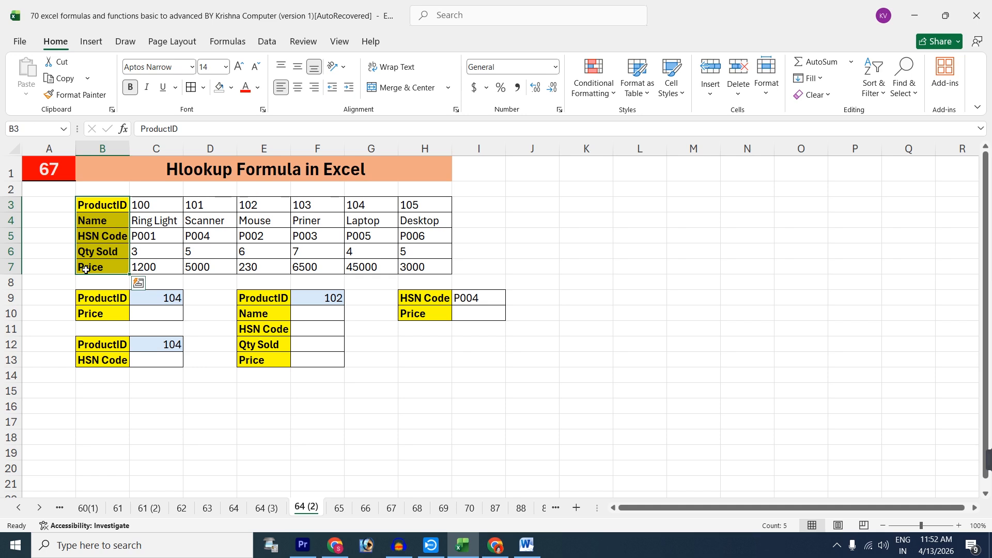
left_click(152, 313)
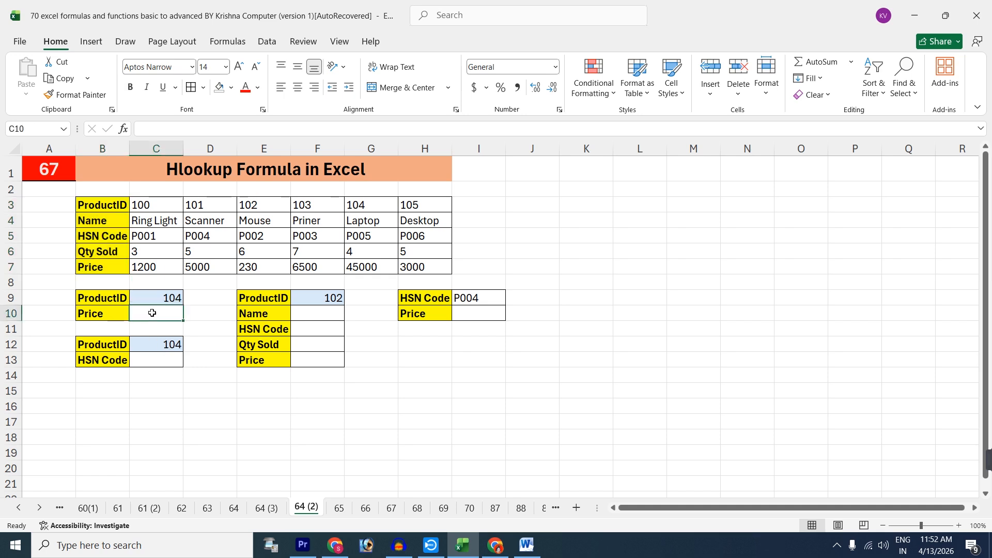
left_click(163, 299)
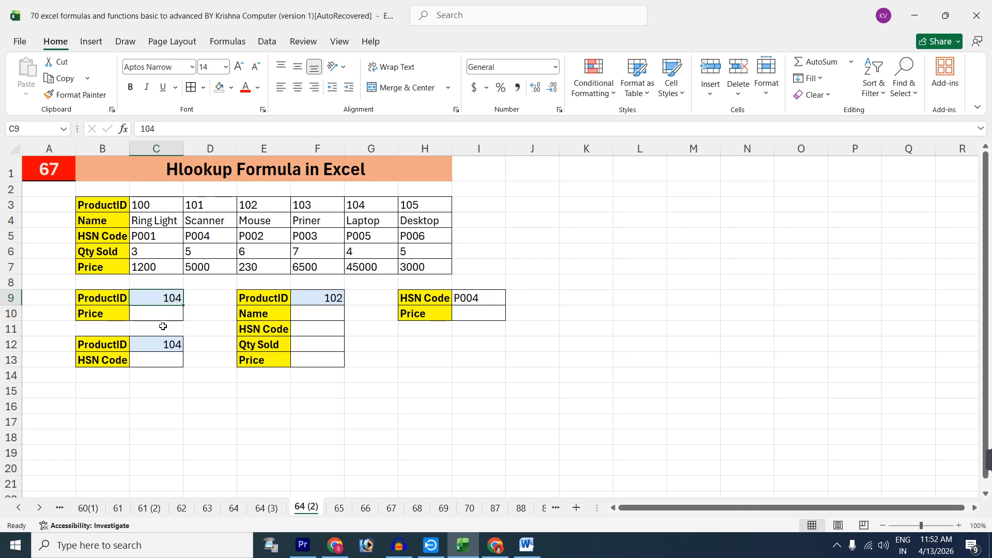
- Enter =HLOOKUP(C9,B3:H7,5,0) in cell C10 to return the Price for the ProductID in C9
left_click(149, 310)
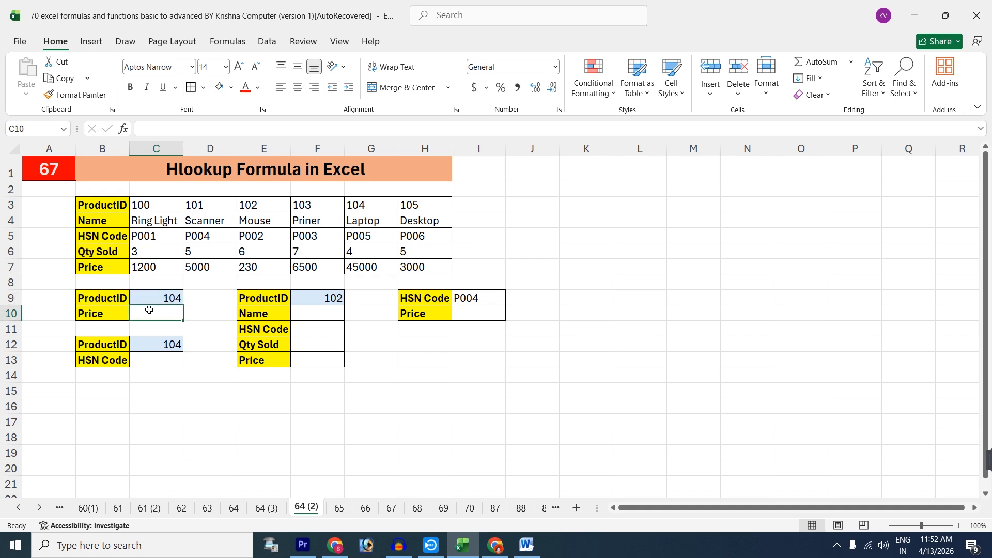
type("=h")
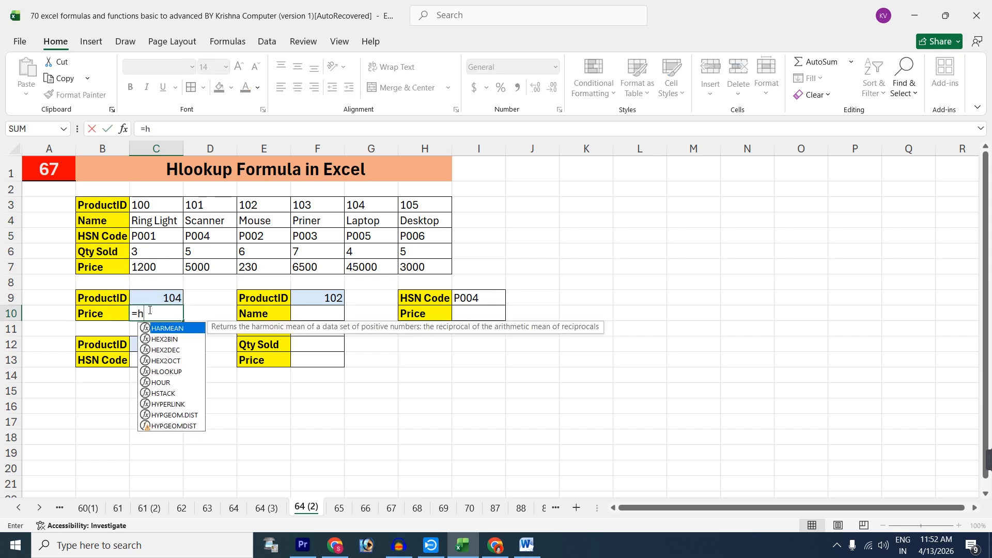
type("lookup")
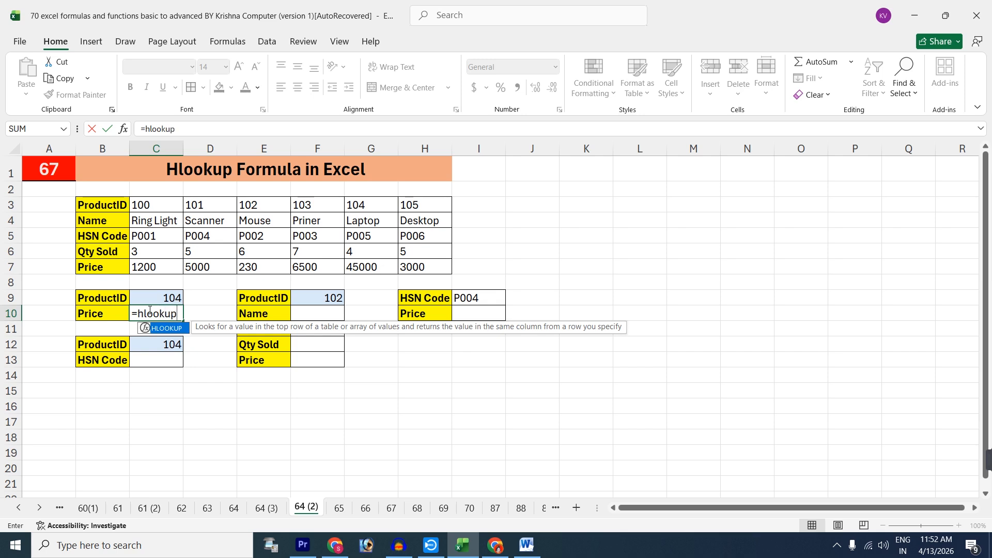
type("(")
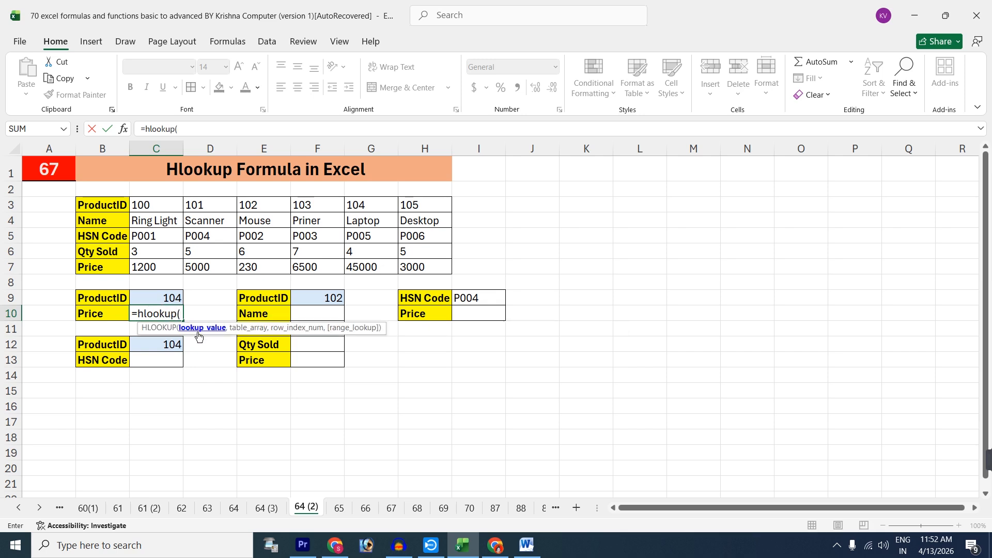
left_click(163, 296)
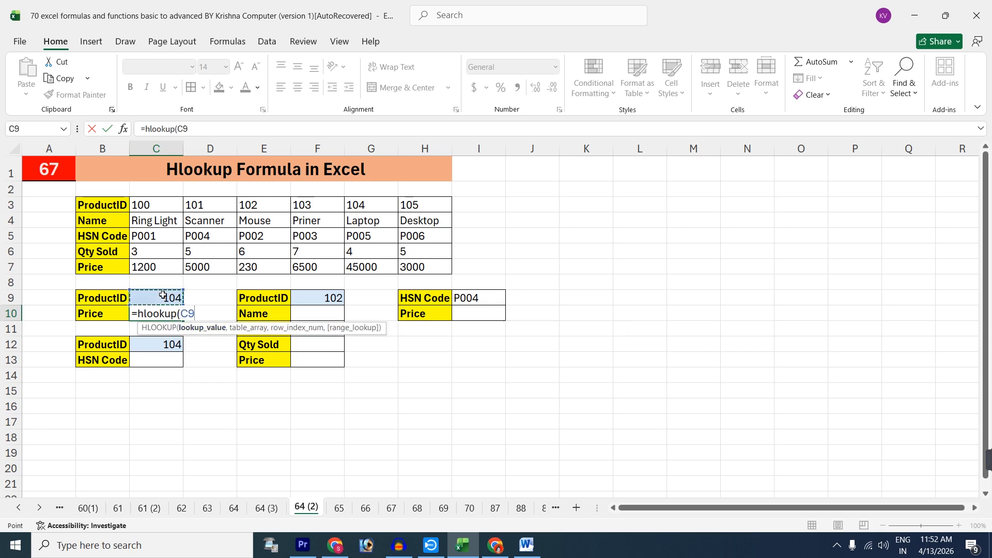
type(",")
left_click_drag(105, 206, 411, 274)
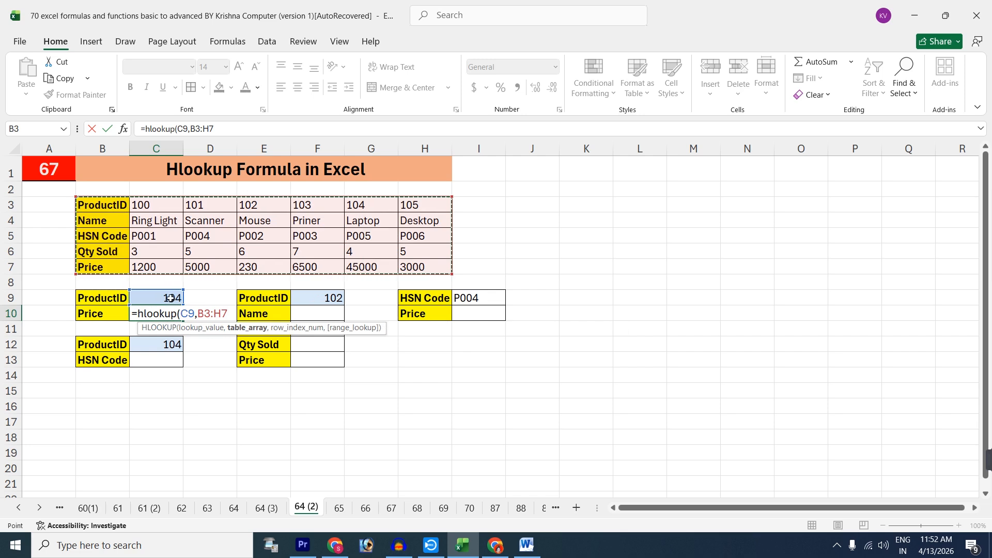
type(",")
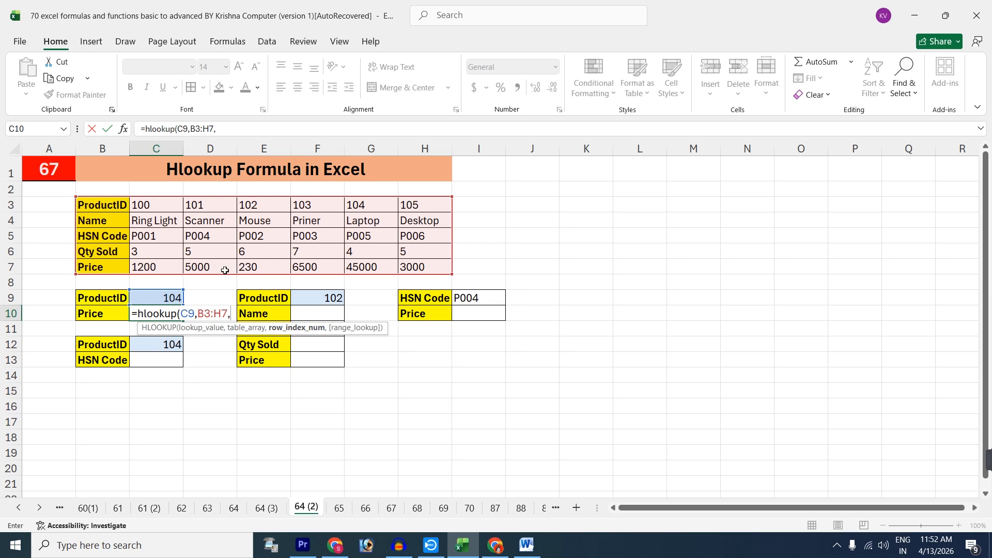
type("5")
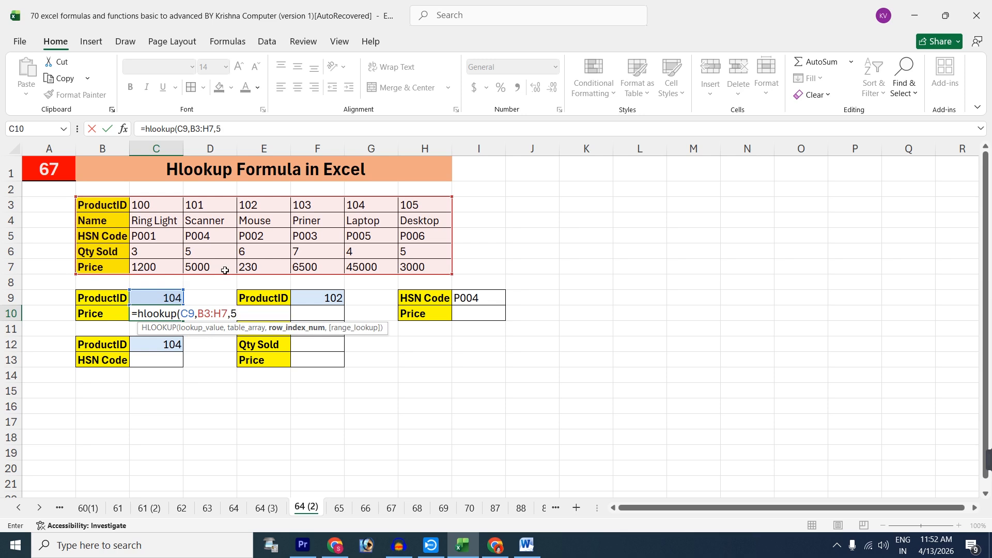
type(",")
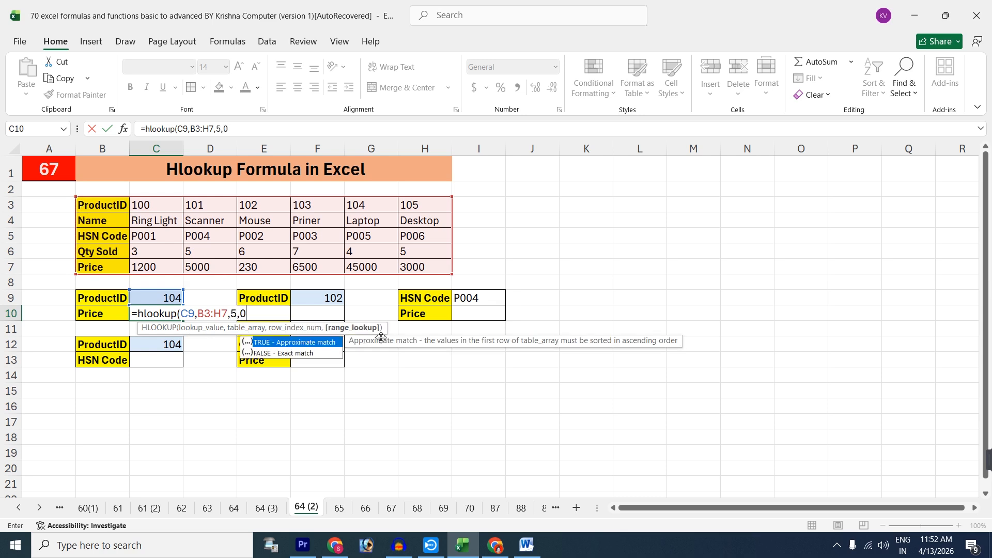
type("0)")
key("Return")
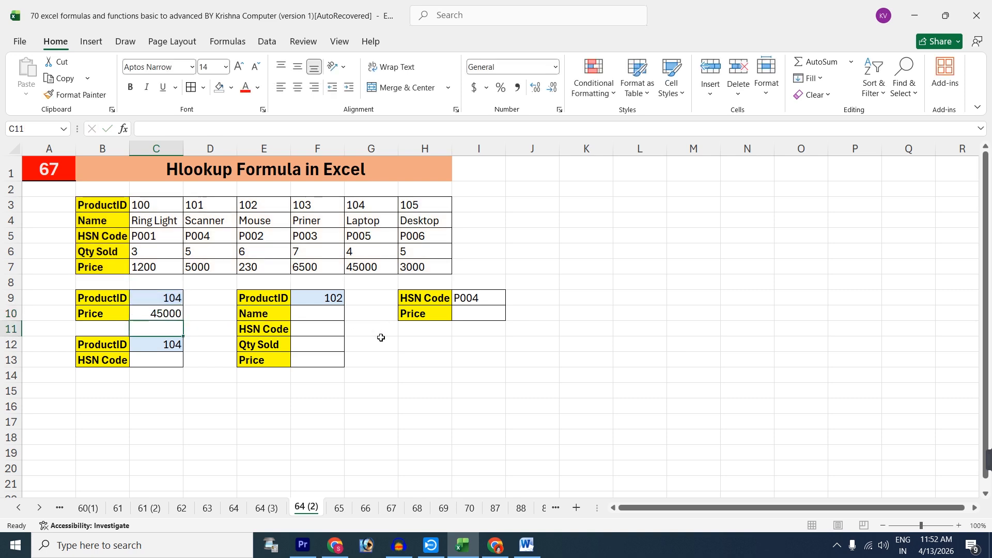
- Set the ProductID in cell C9 to 106 to test the Price lookup
left_click(162, 298)
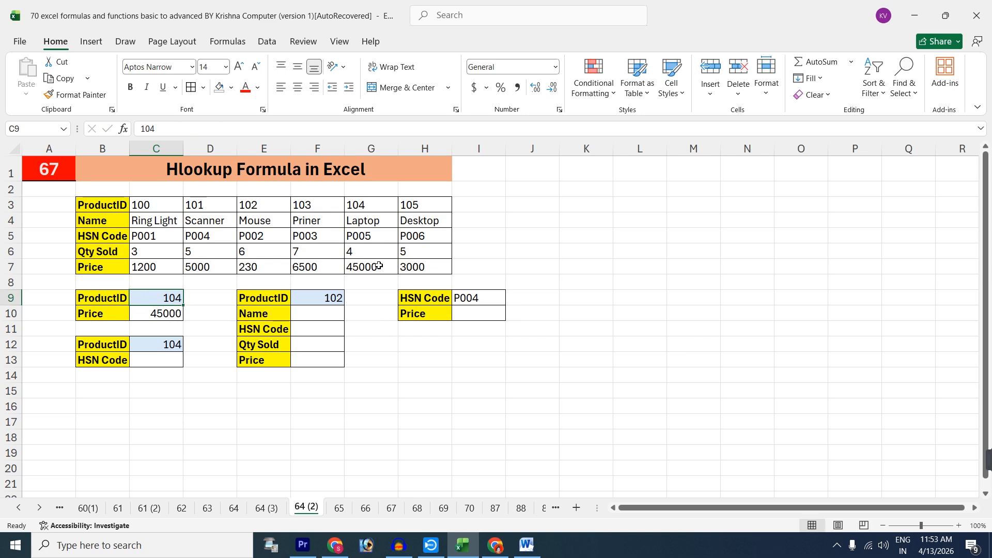
type("100")
key("BackSpace")
type("6")
key("Return")
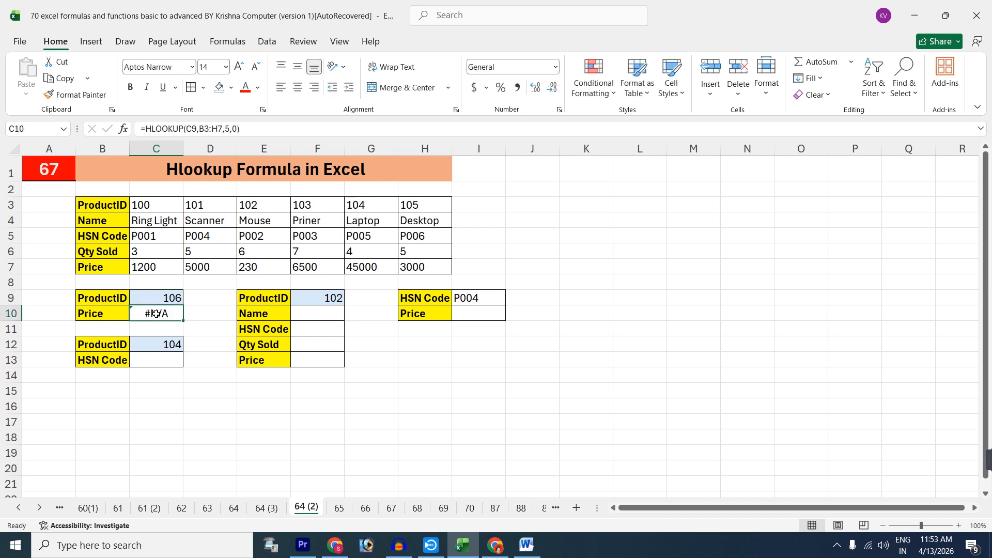
- Set the ProductID in cell C9 to 105
left_click(174, 300)
type("105")
key("Return")
- Enter =HLOOKUP(C12,B3:H7,3,0) in cell C13 to return the HSN Code for the ProductID in C12
left_click(166, 344)
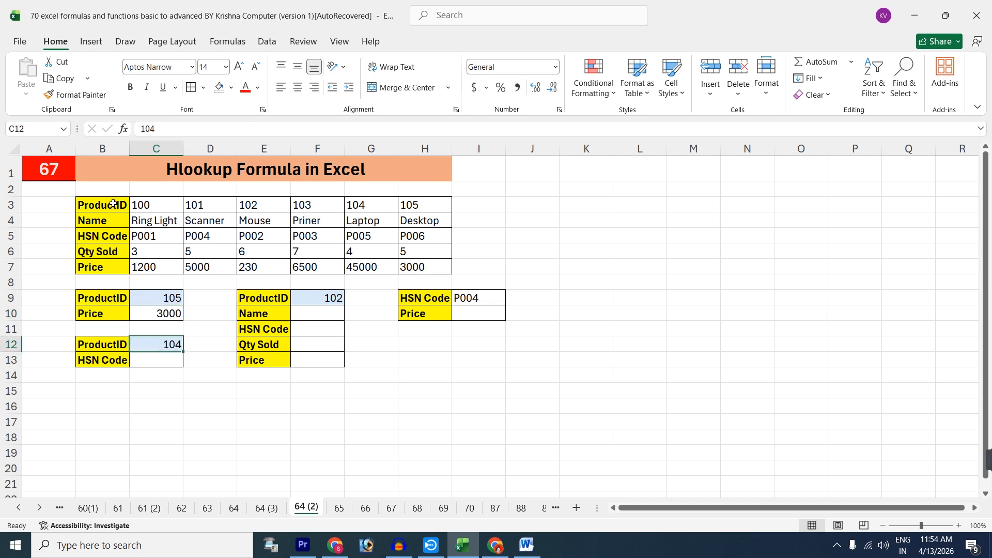
left_click(168, 364)
type("=")
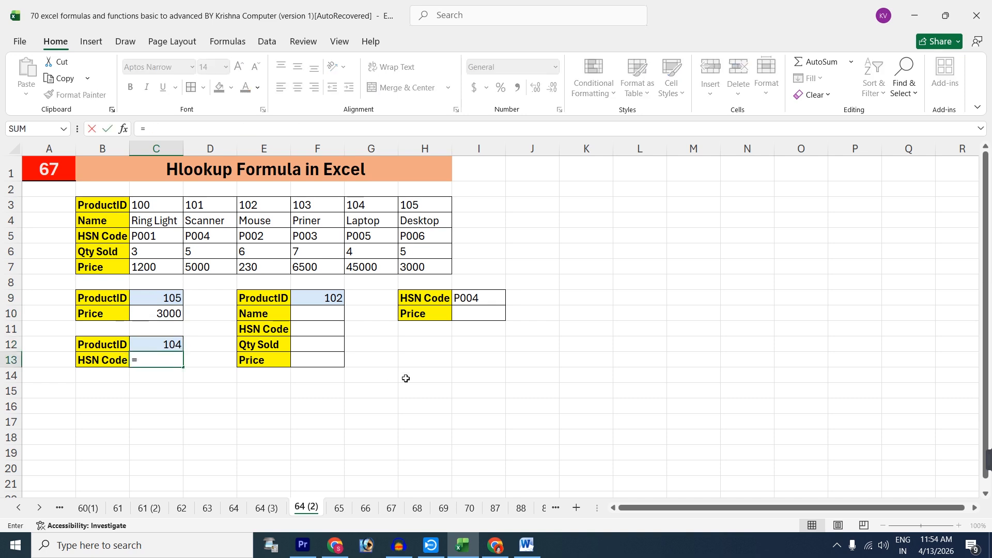
type("hlookup(")
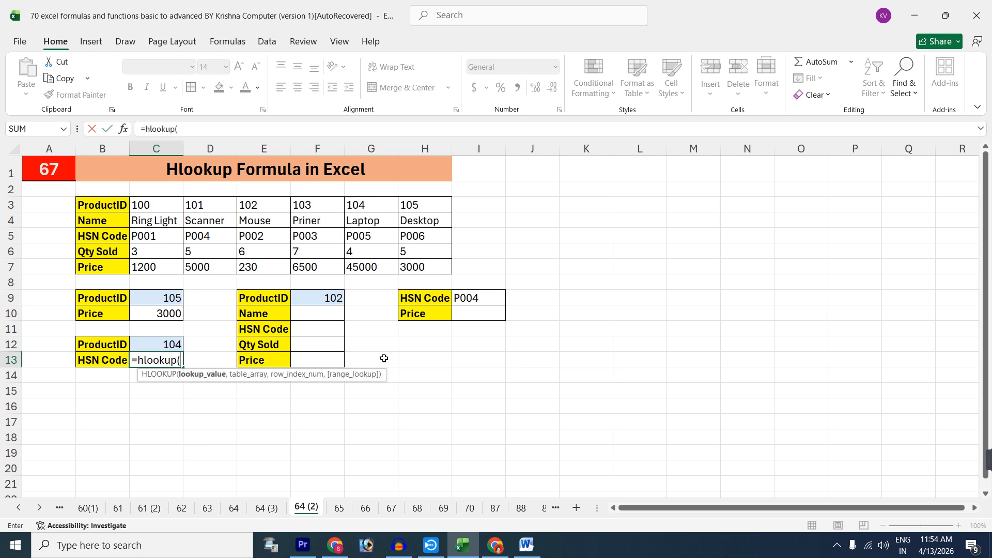
left_click(155, 343)
type(",")
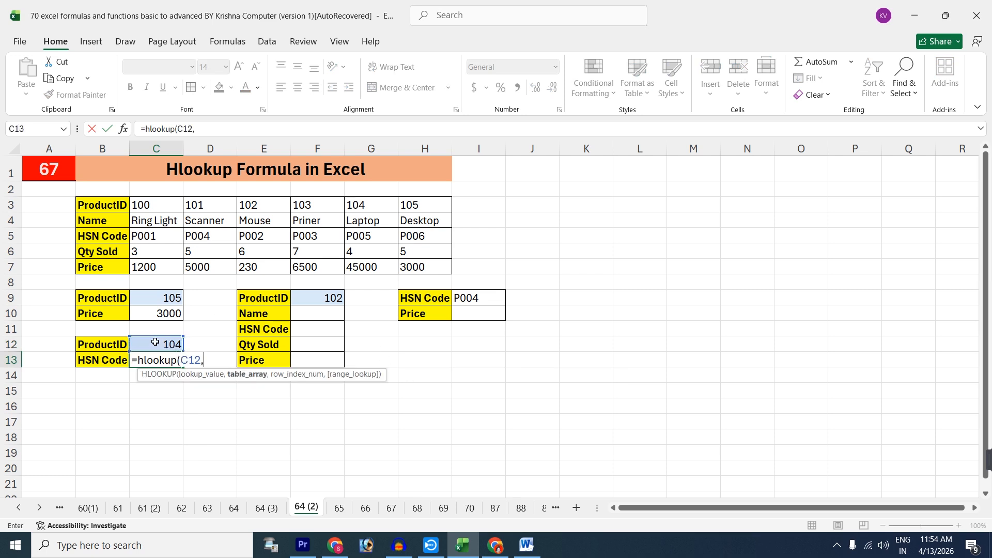
left_click_drag(95, 203, 403, 266)
type(",")
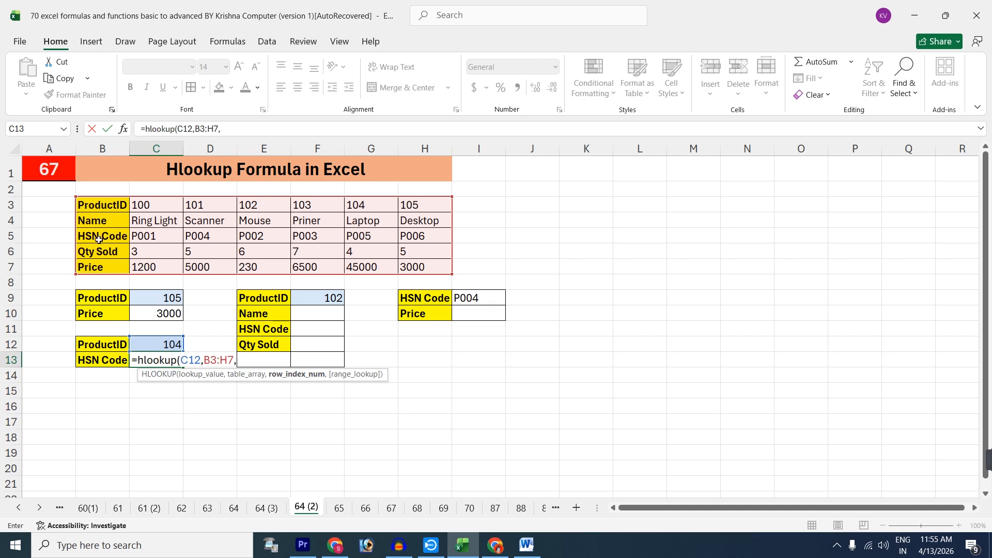
type("3,")
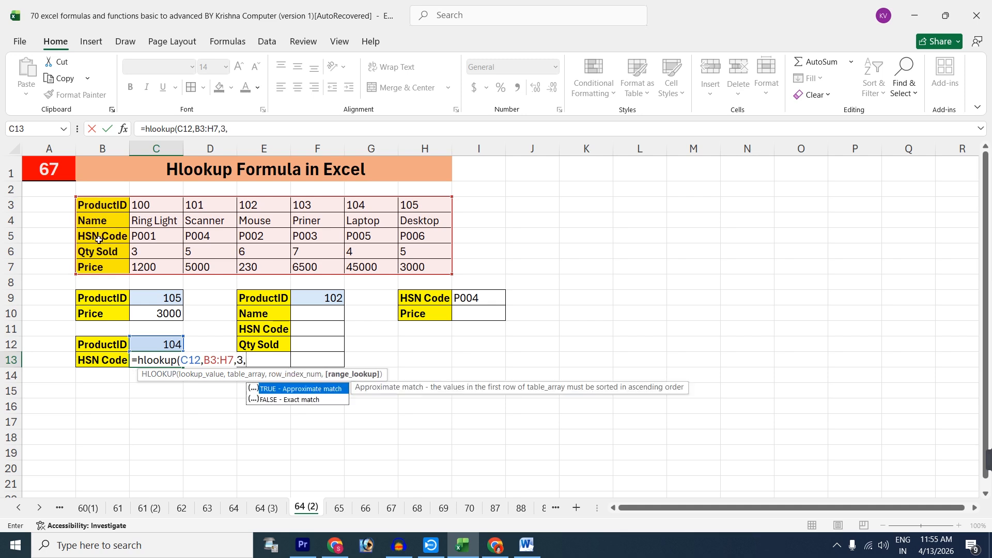
type("0)")
key("Return")
- Check the HSN Code lookup in C13 against the product table, and compare the HSN Code lookup label with the table's row headers
left_click(144, 345)
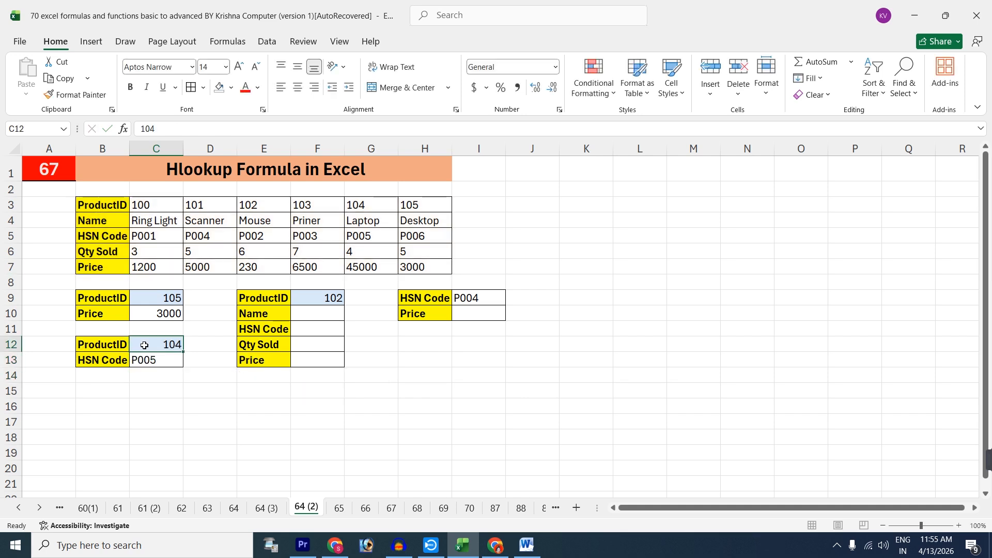
left_click(168, 362)
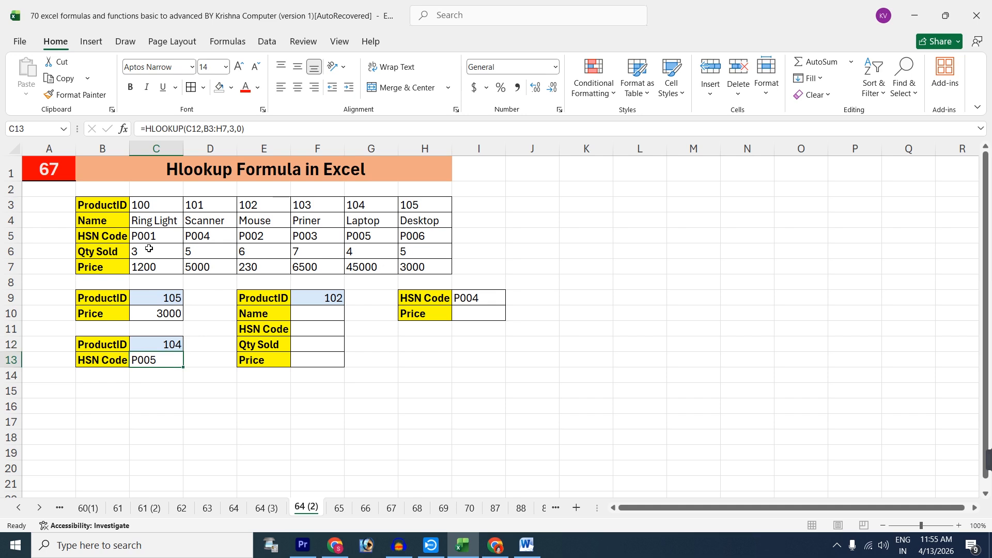
left_click(372, 242)
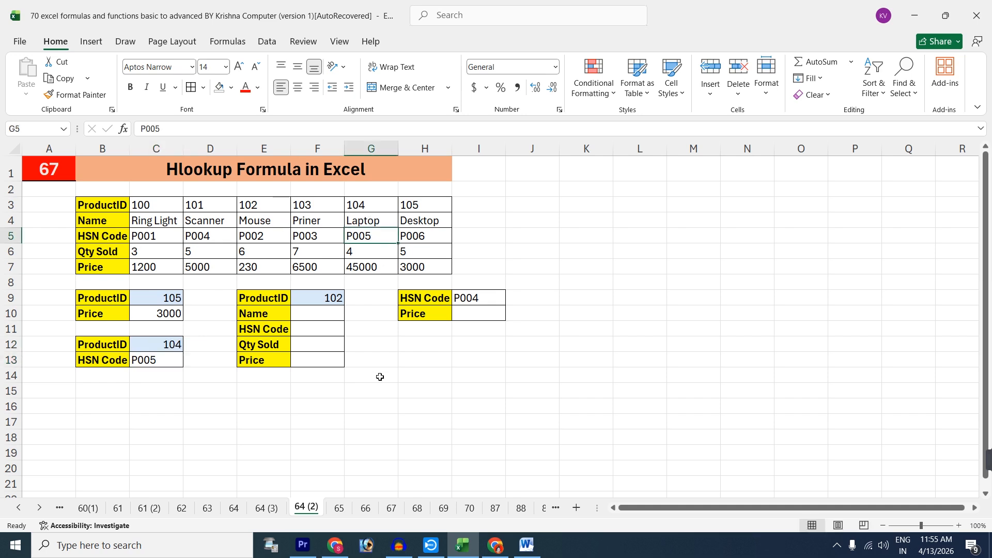
left_click(468, 301)
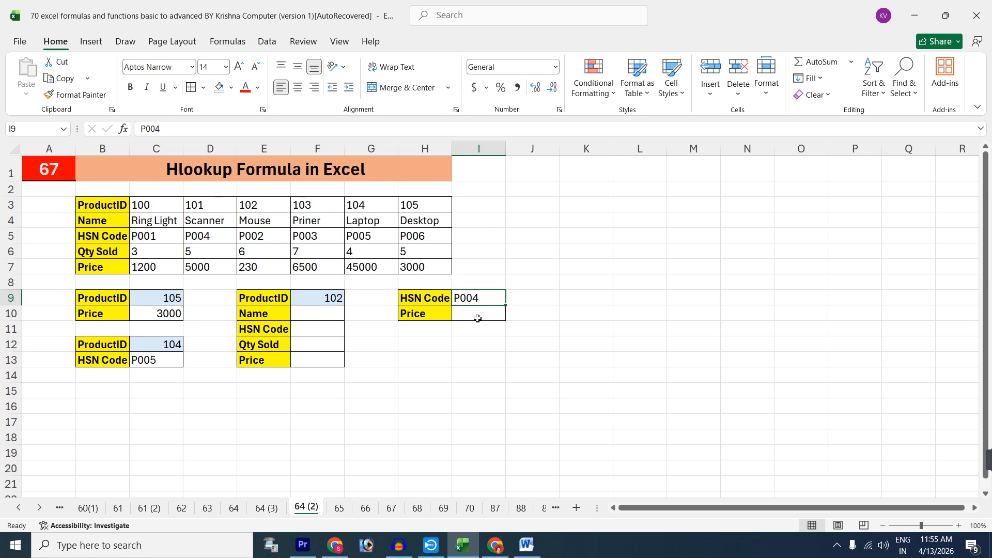
left_click(106, 239)
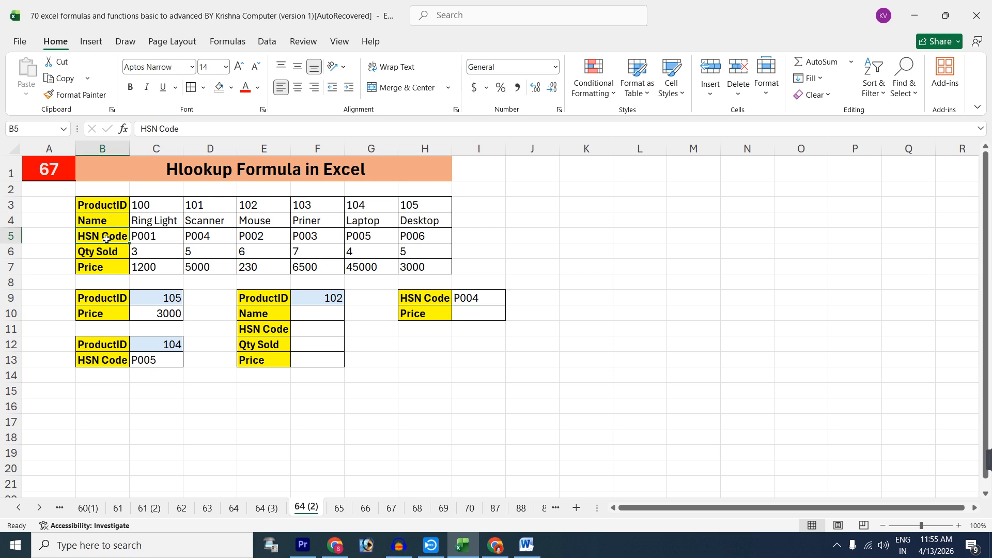
left_click_drag(97, 203, 103, 267)
left_click(439, 296)
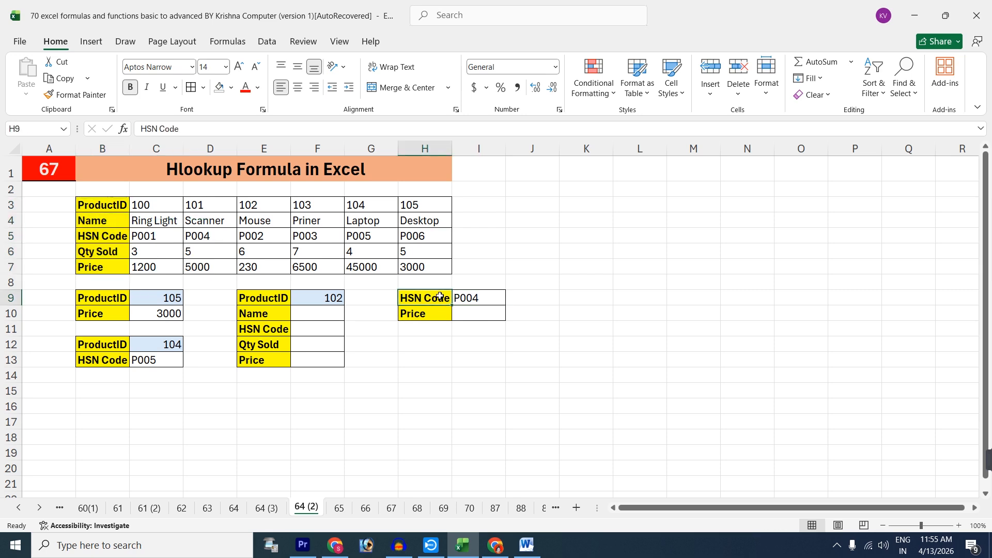
left_click(88, 239)
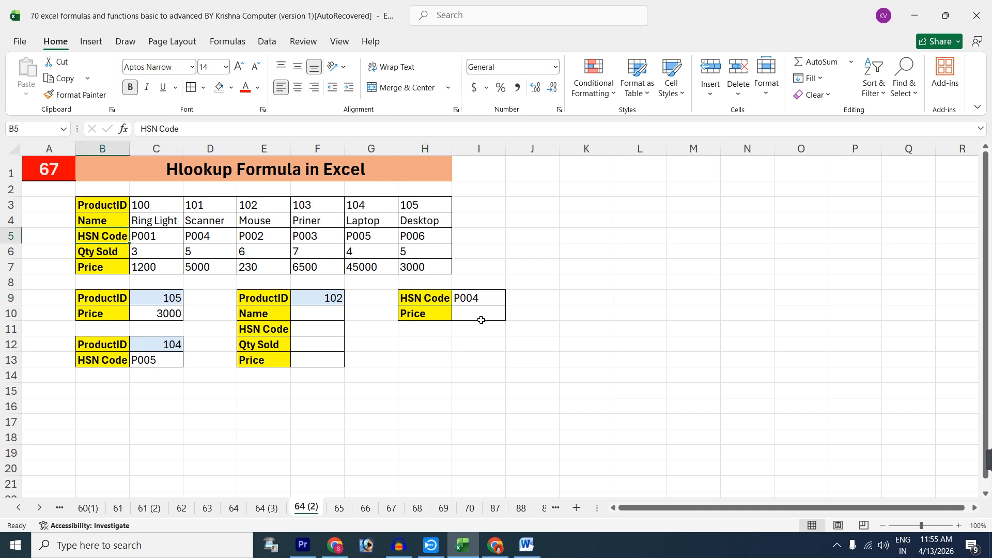
- Enter =HLOOKUP(I9,B5:H7,3,0) in cell I10 to return the Price for the HSN Code in I9
left_click(485, 317)
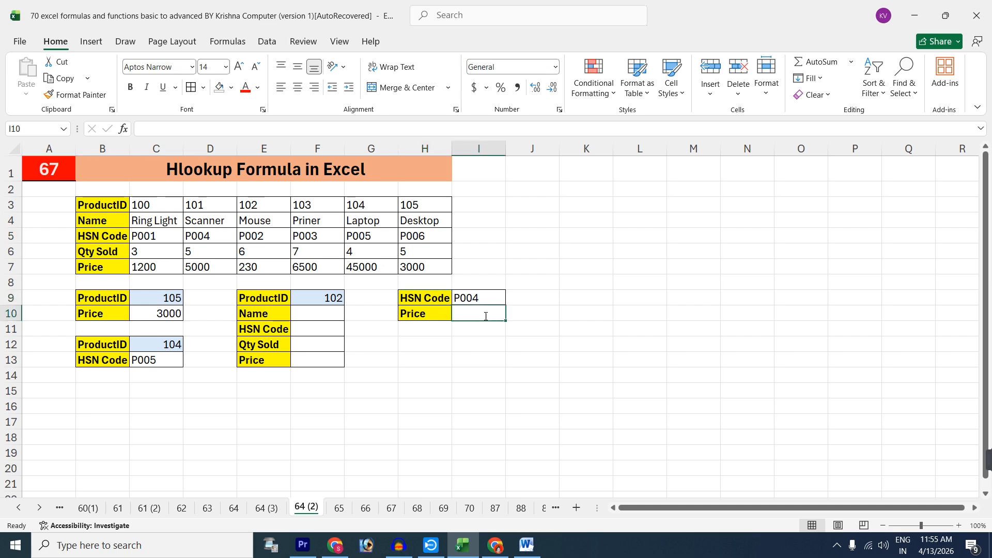
type("=hlookup(")
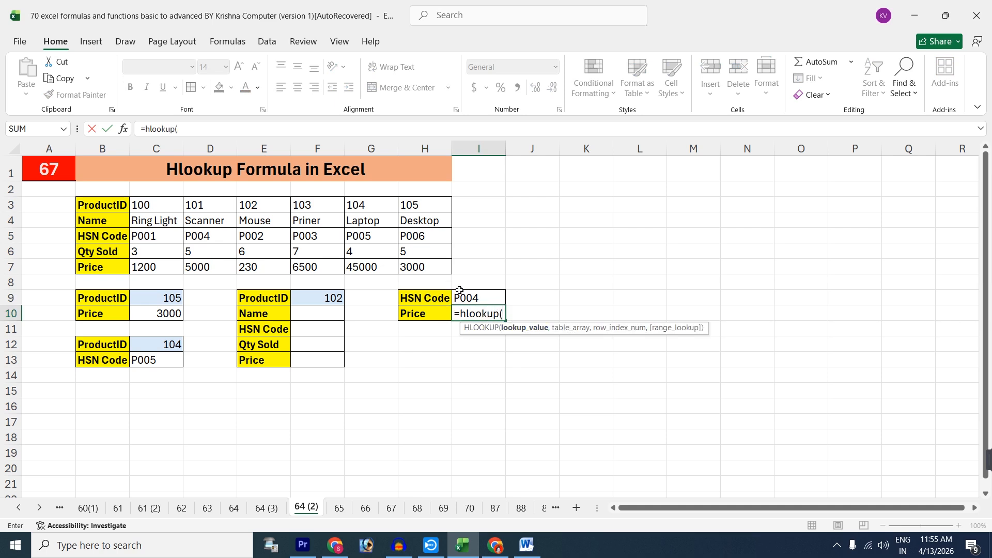
left_click(475, 295)
type(",")
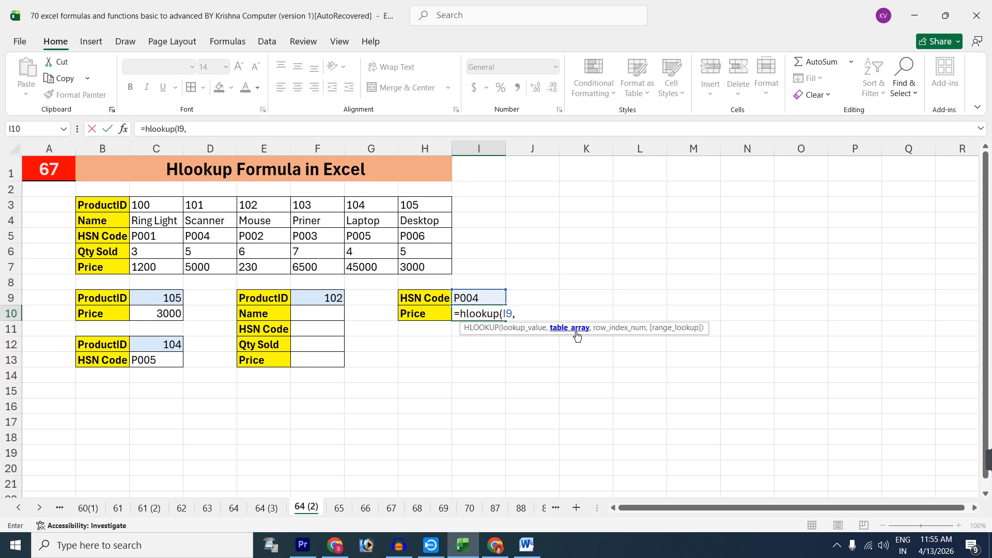
left_click_drag(106, 205, 424, 272)
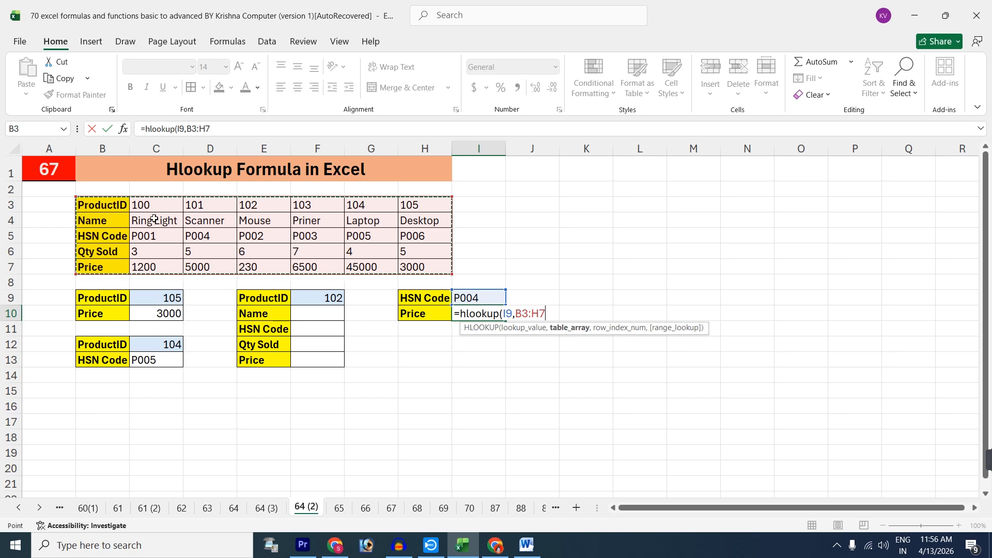
left_click_drag(106, 236, 414, 265)
type(",")
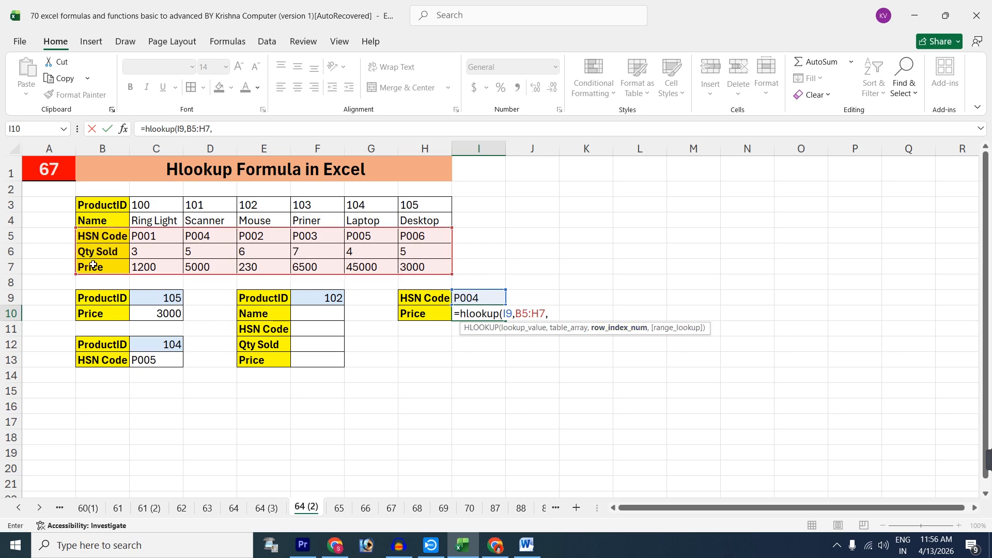
type("3,0")
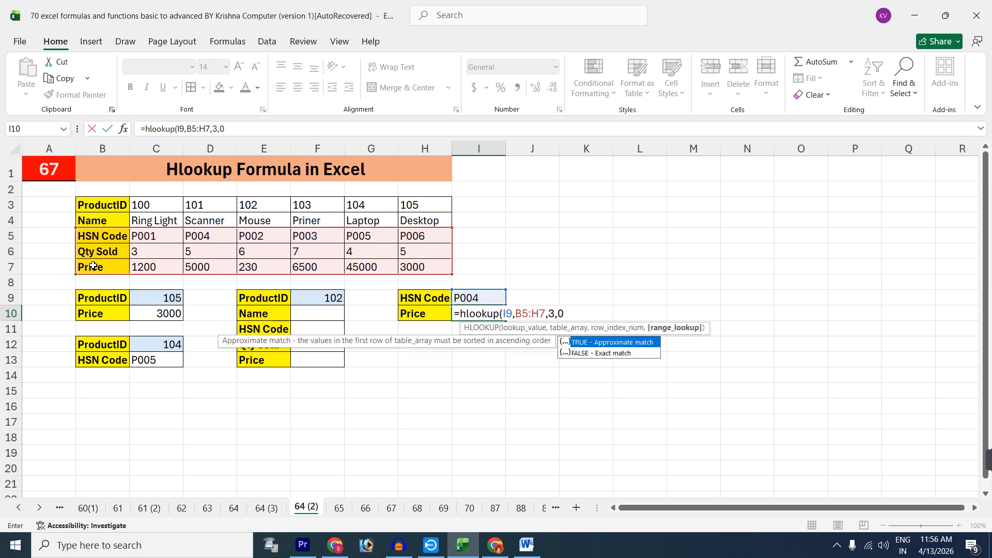
type(")")
key("Return")
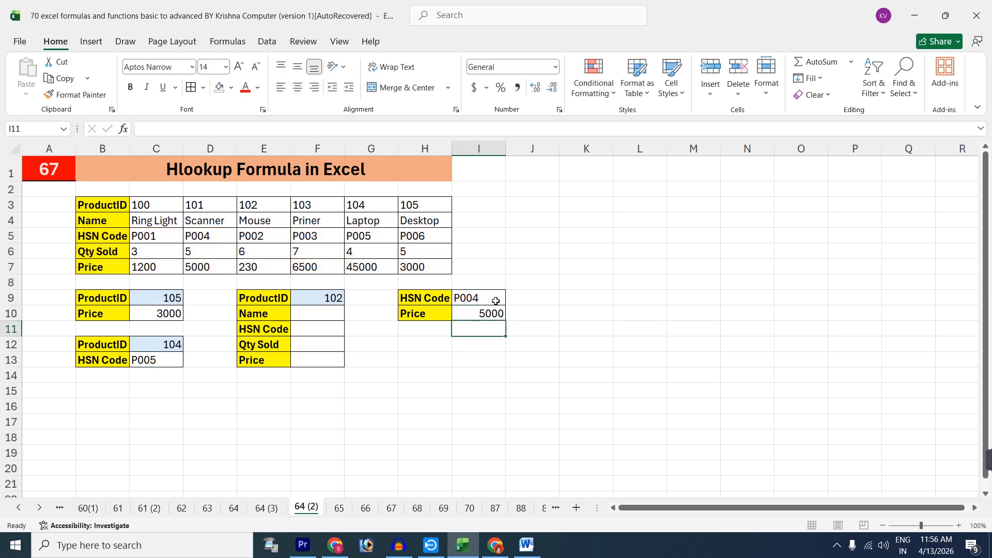
- Check the Price lookup in I10 against the P004 column of the product table, and inspect the range its formula uses
left_click(214, 236)
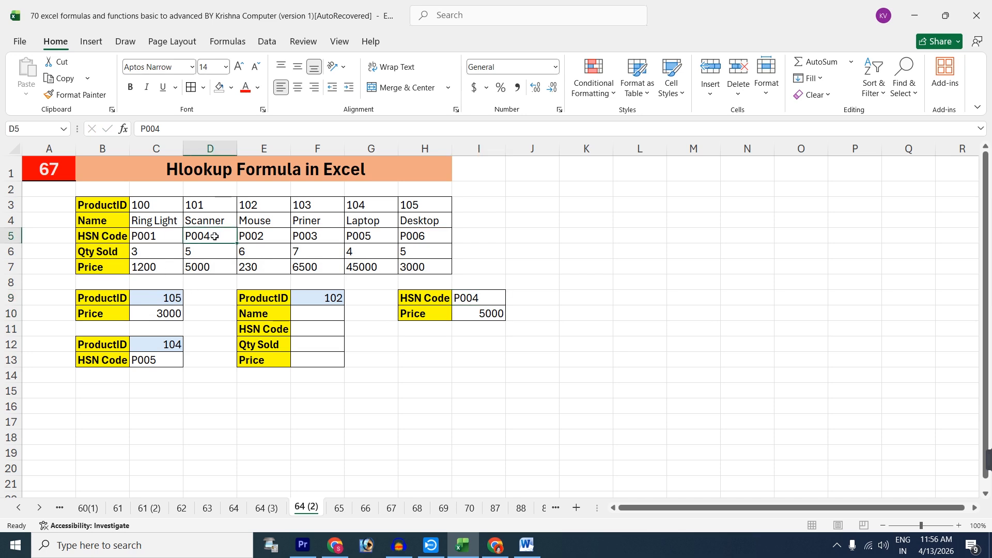
left_click(214, 267)
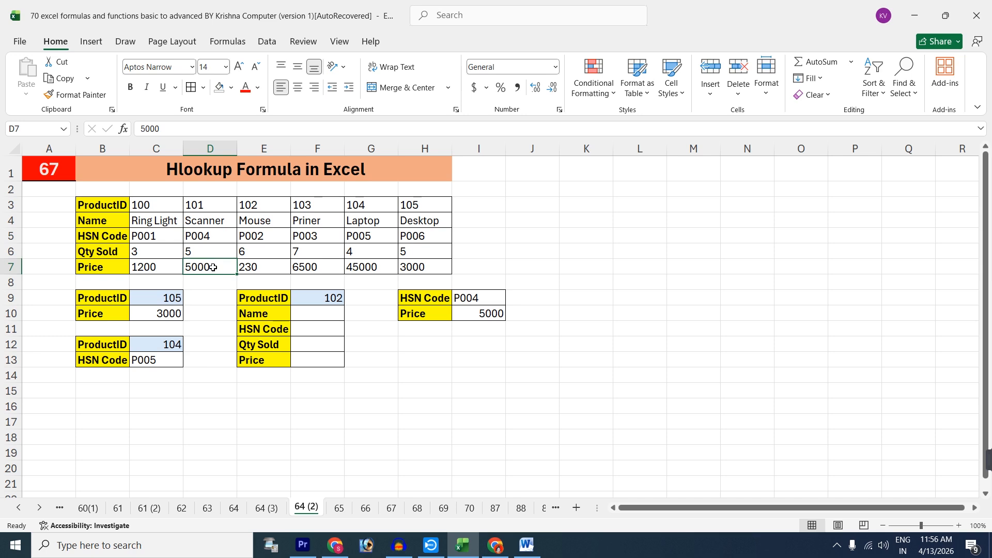
left_click(459, 310)
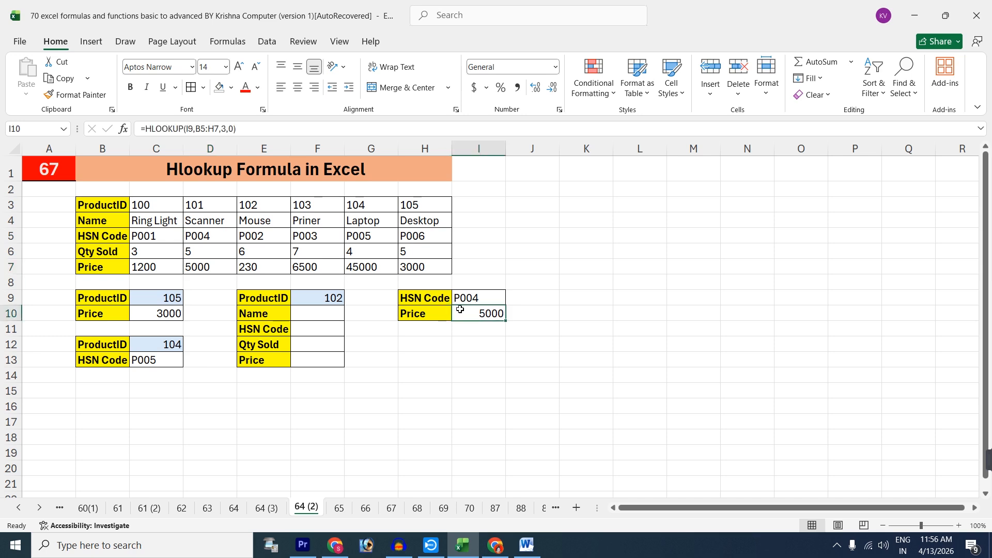
left_click(106, 241)
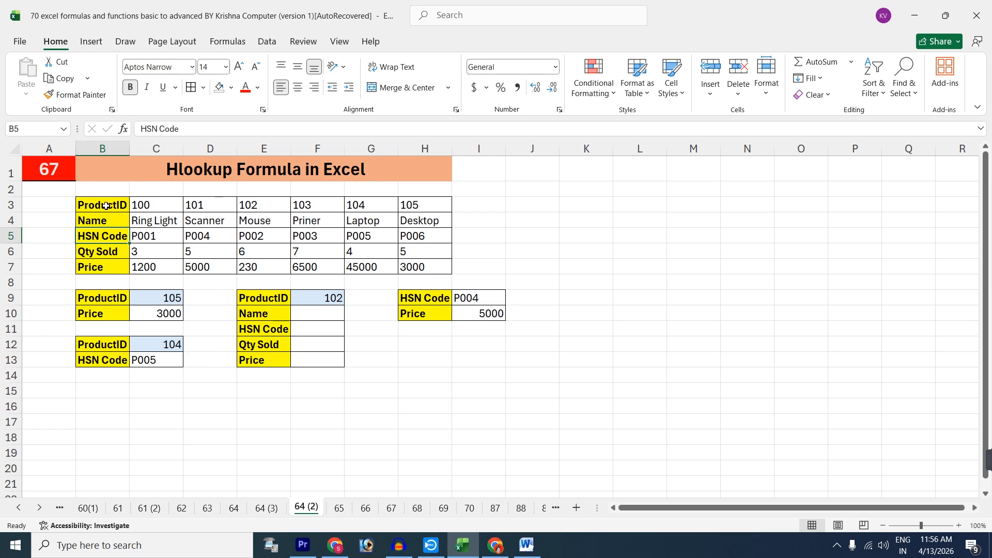
left_click(467, 314)
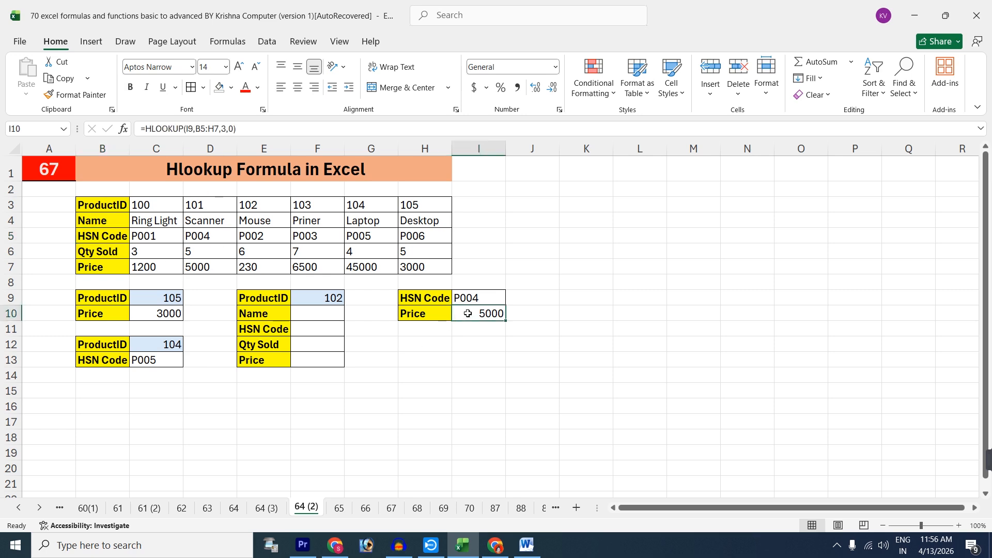
double_click(468, 313)
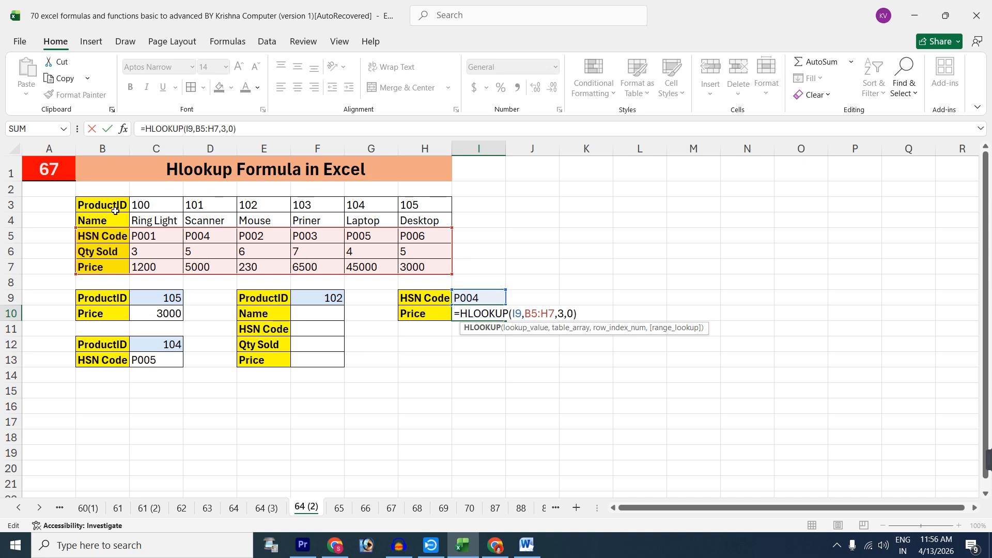
- Select cell F10, then consult the Row and Rows formula examples on sheet 64 and return to sheet 64 (2)
left_click(320, 314)
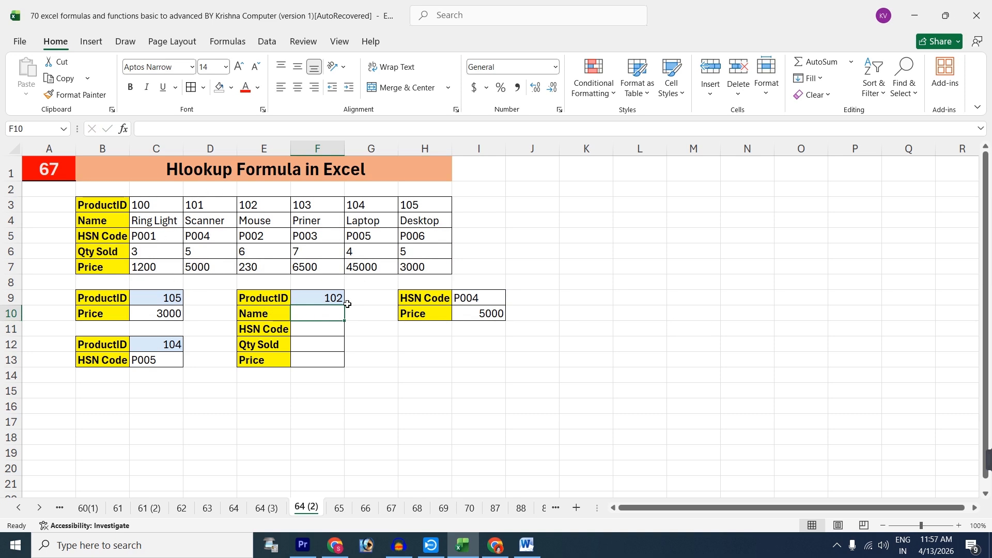
left_click(234, 508)
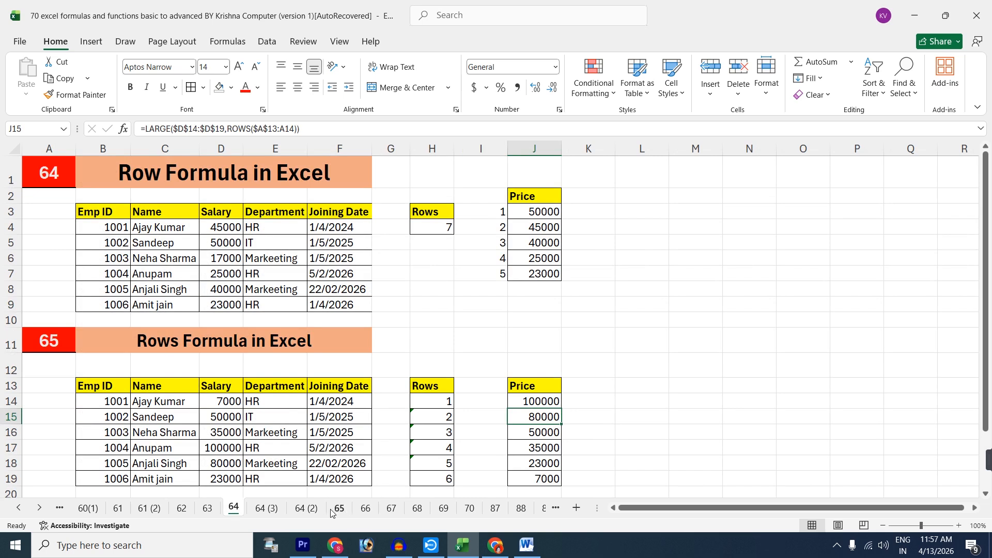
left_click(305, 509)
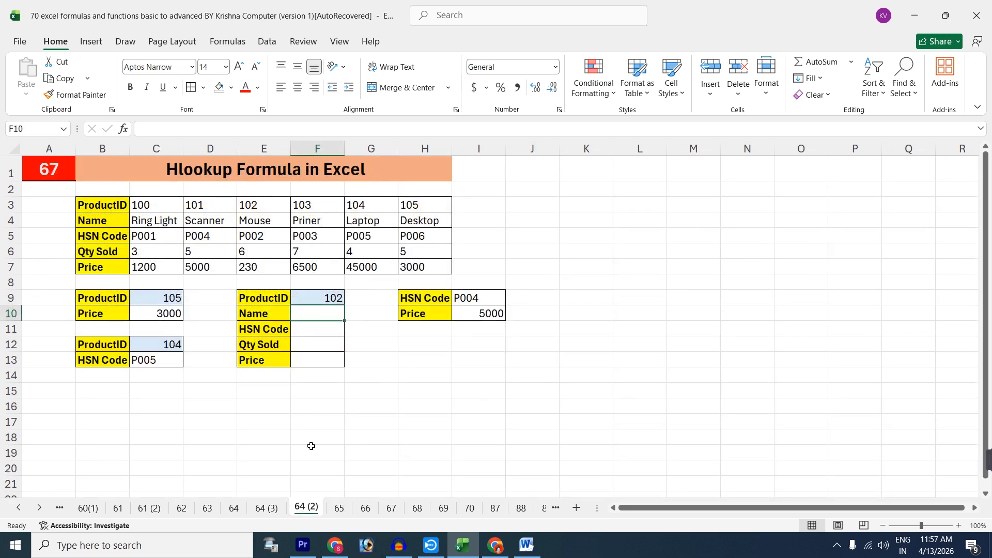
- Begin an HLOOKUP formula in F10 with absolute lookup value $F$9 and absolute table range $B$3:$H$7
type("=")
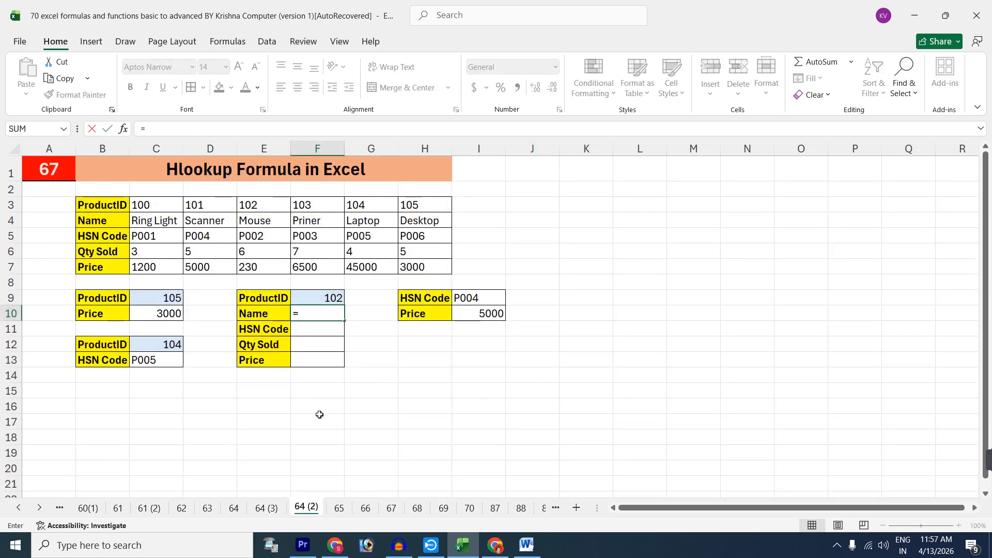
type("hlookup(")
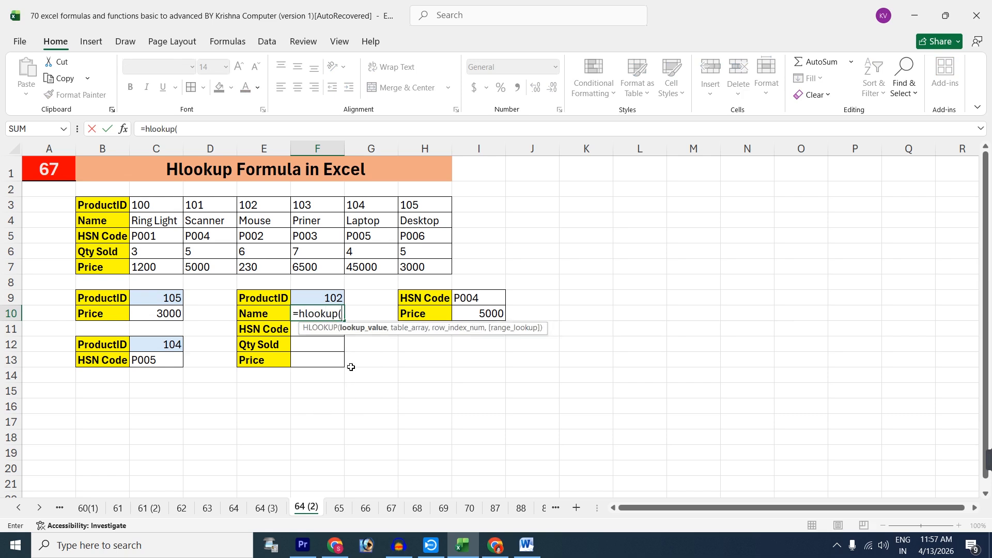
left_click(308, 298)
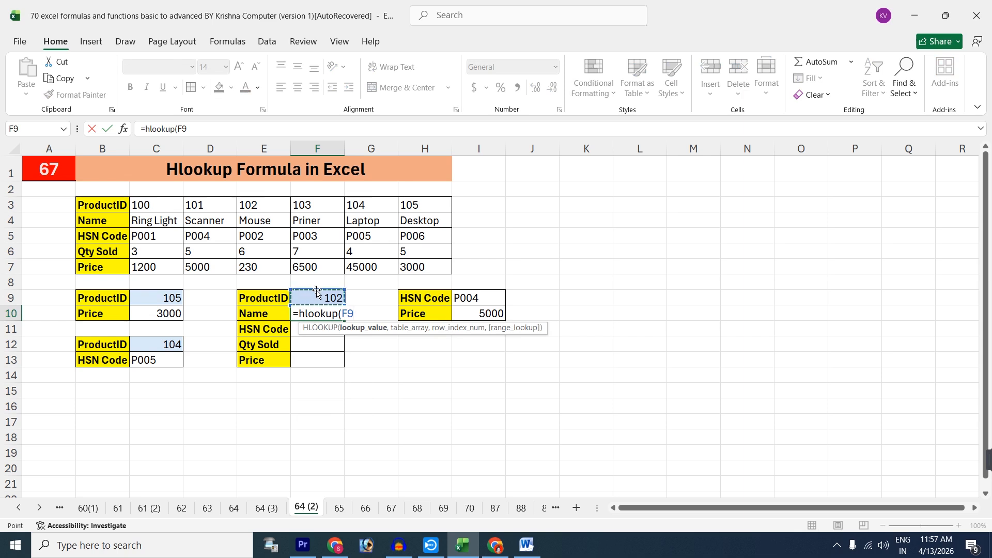
key("F4")
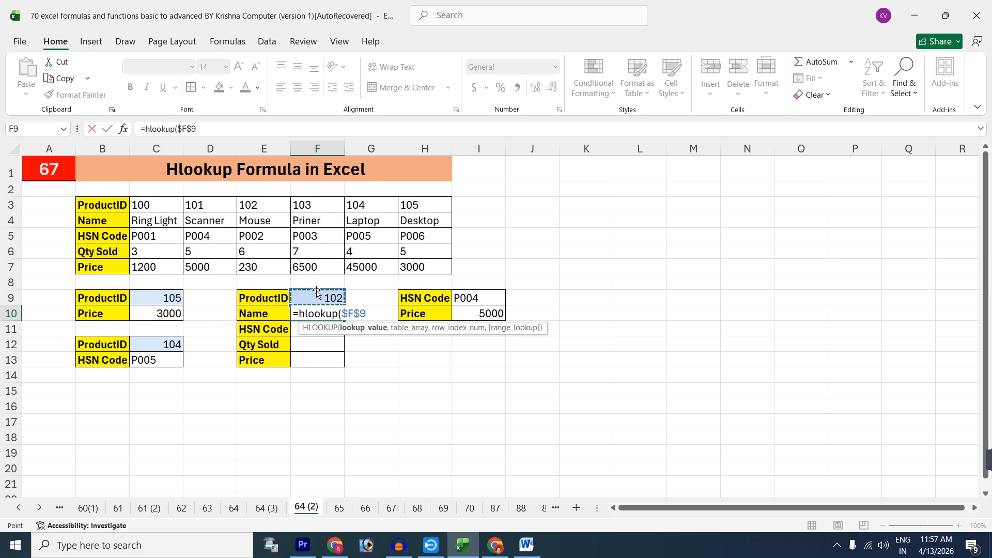
type(",")
left_click(106, 206)
left_click_drag(126, 237, 407, 266)
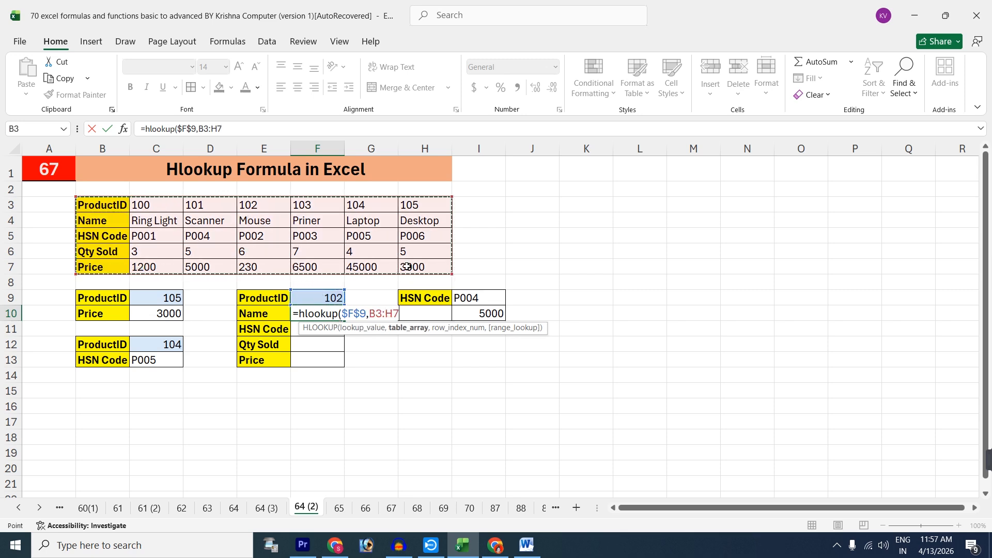
key("F4")
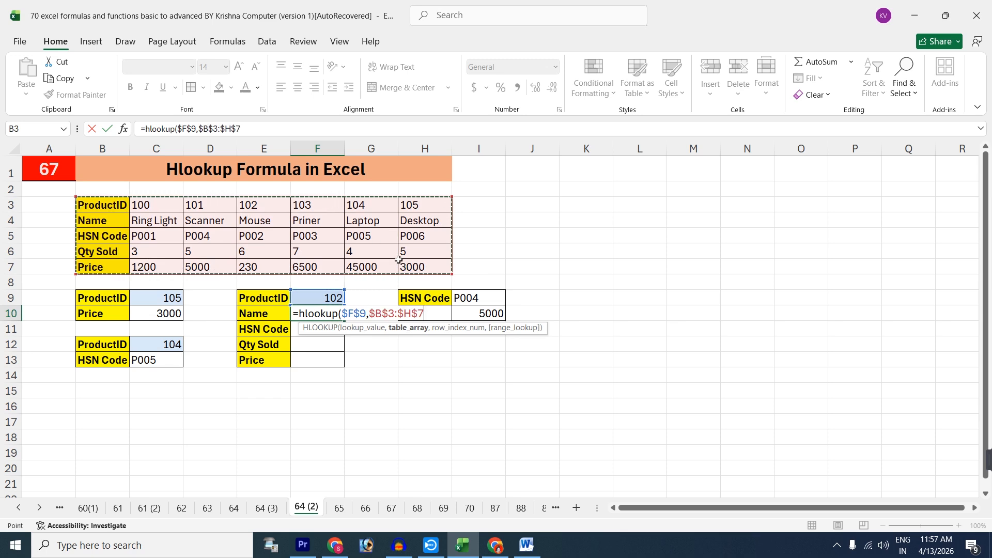
type(",")
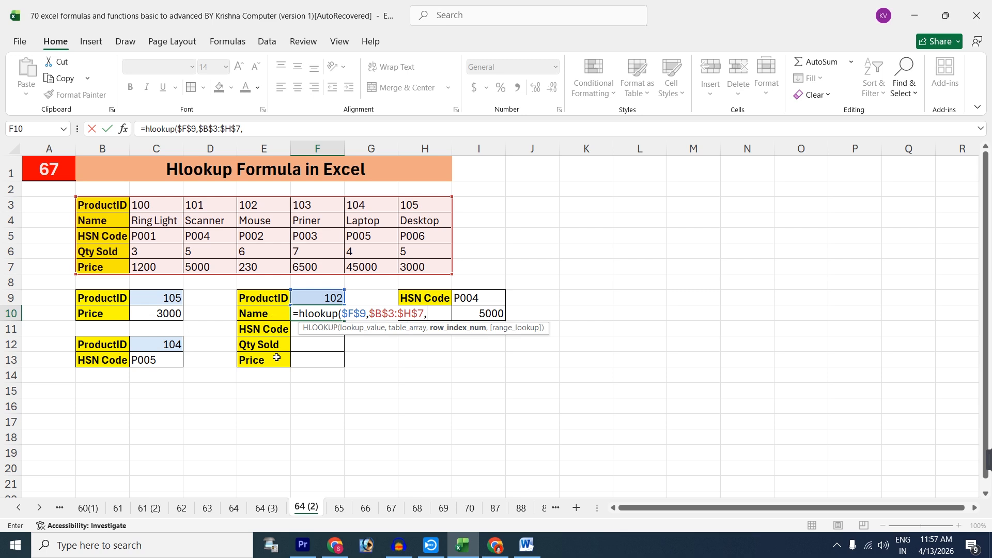
- Complete the F10 formula with ROW(A2) as the row index and 0 for an exact match
type("row")
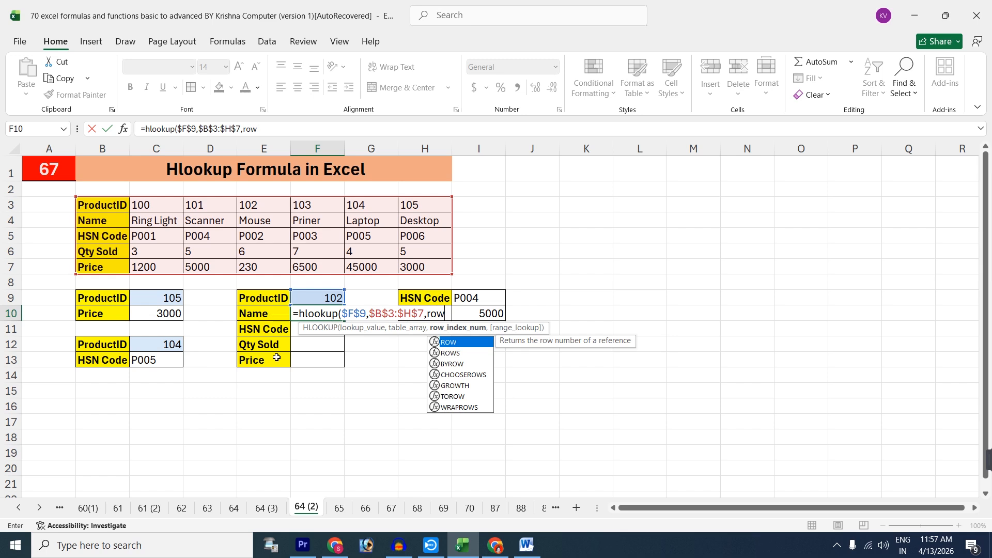
type("s")
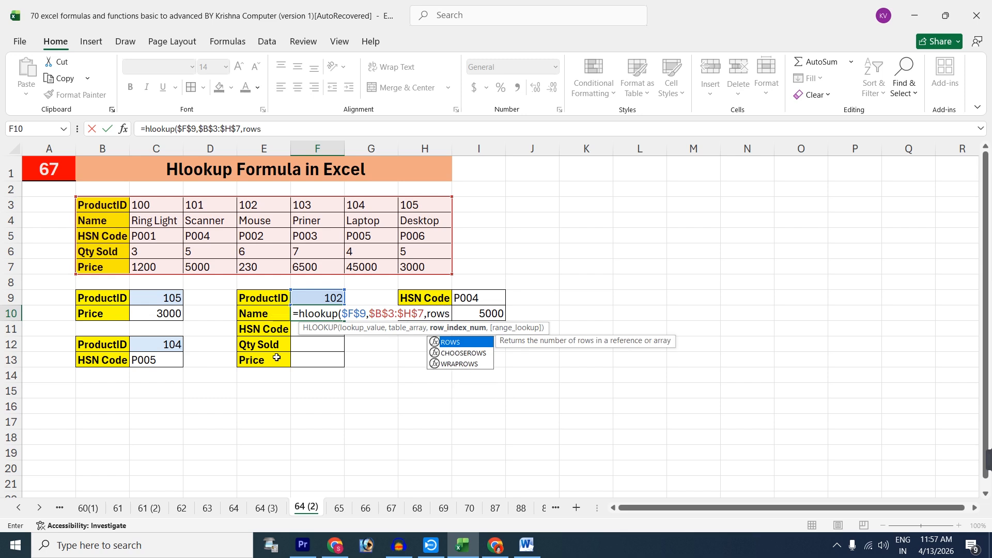
key("BackSpace")
type("(")
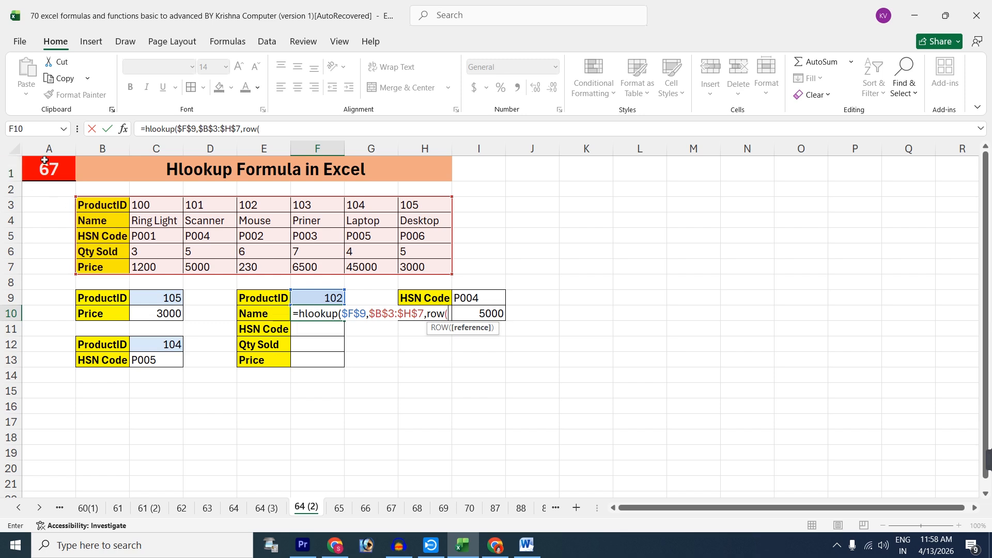
left_click(57, 190)
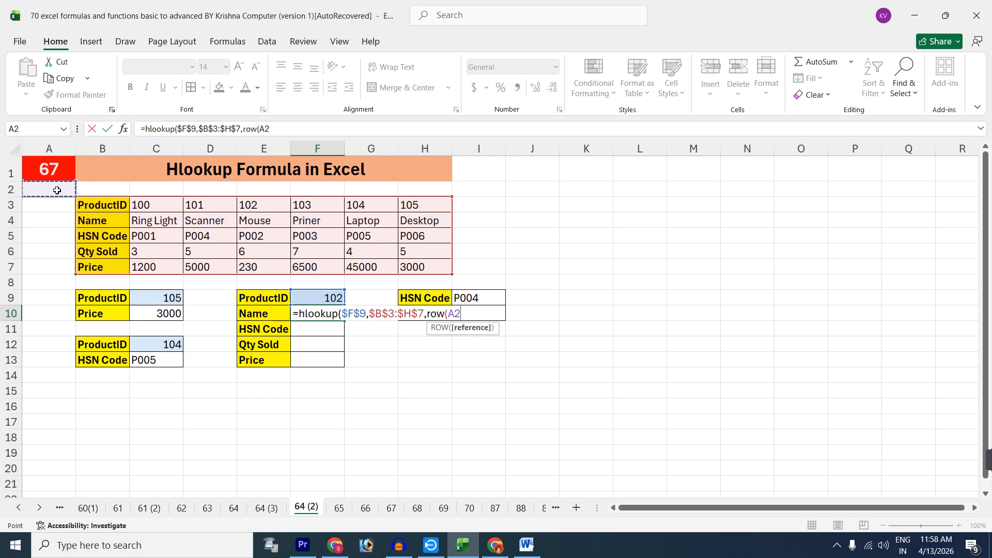
type("),")
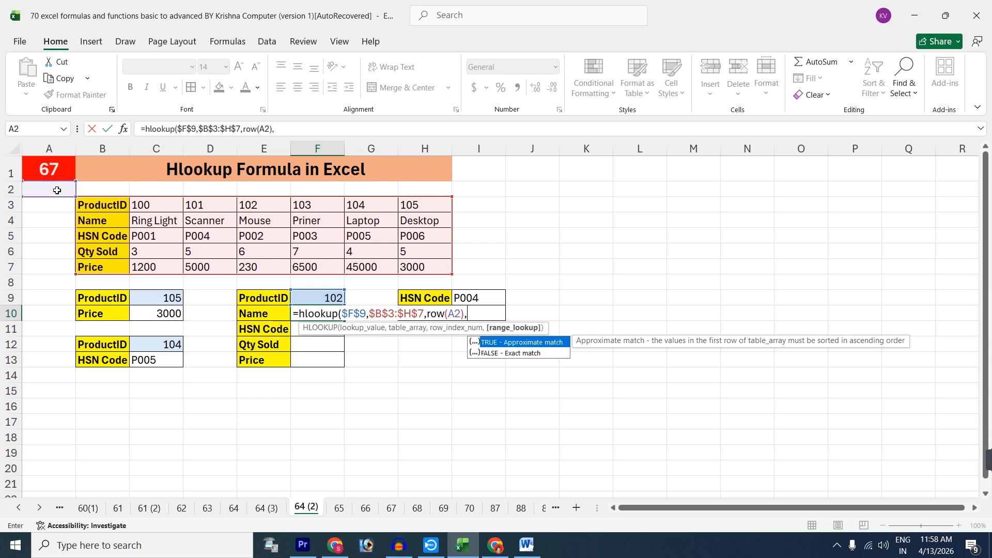
type("0)")
key("Return")
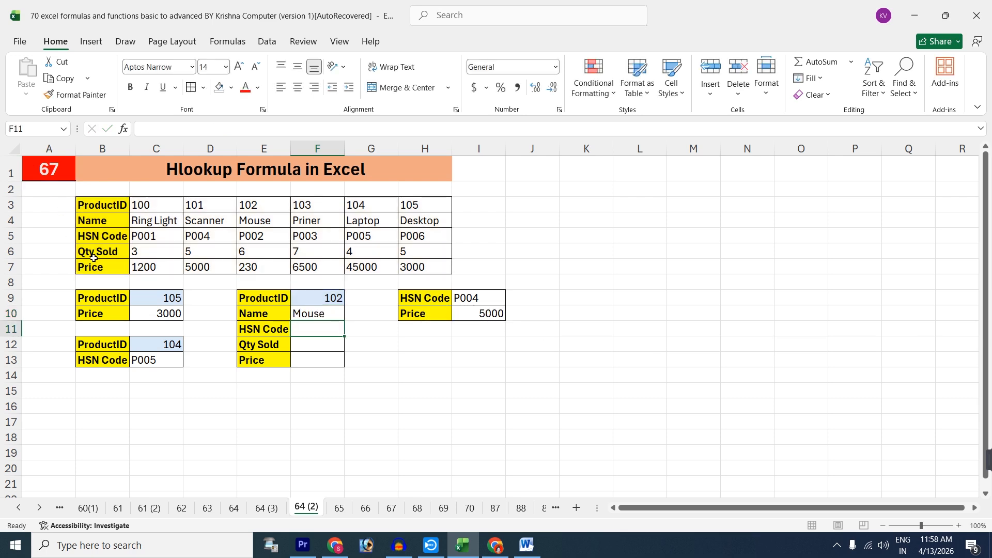
- Fill the F10 formula down through F13 and right-align cells F9:F13
left_click(306, 309)
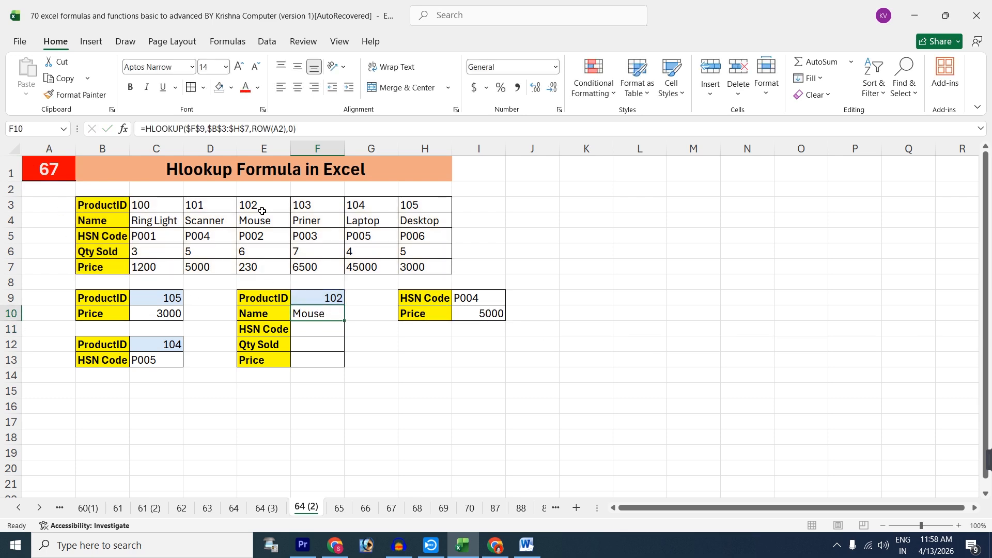
left_click_drag(344, 321, 342, 366)
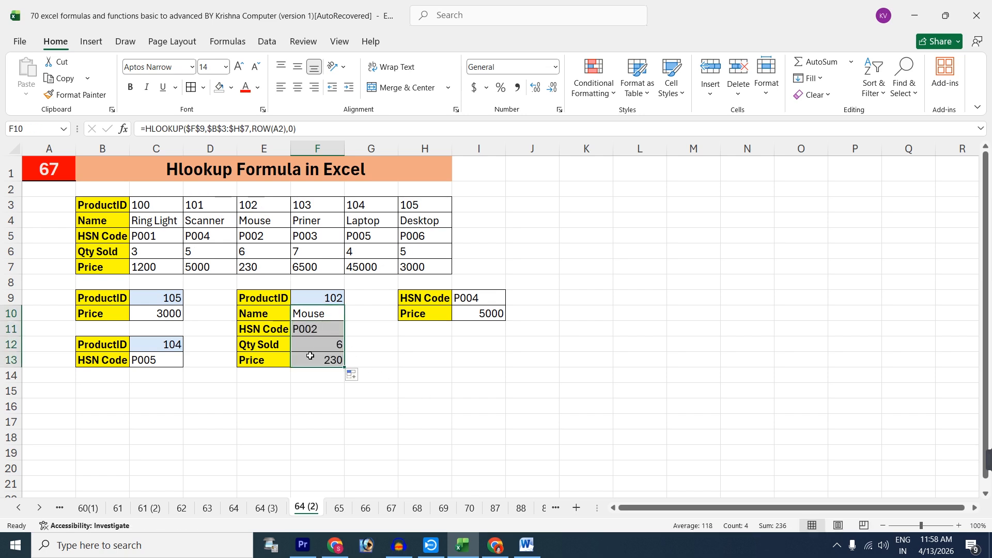
left_click_drag(327, 299, 325, 360)
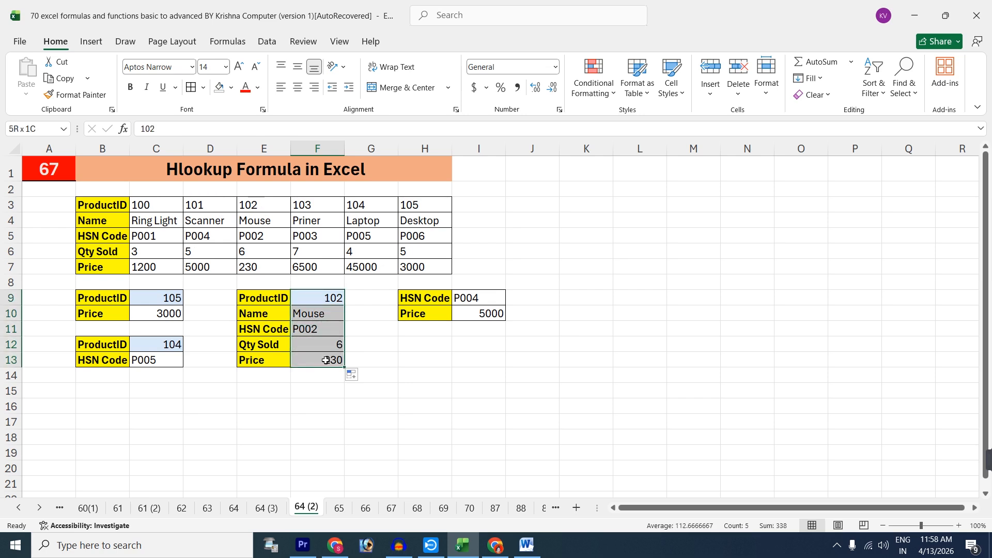
left_click(314, 86)
left_click(348, 324)
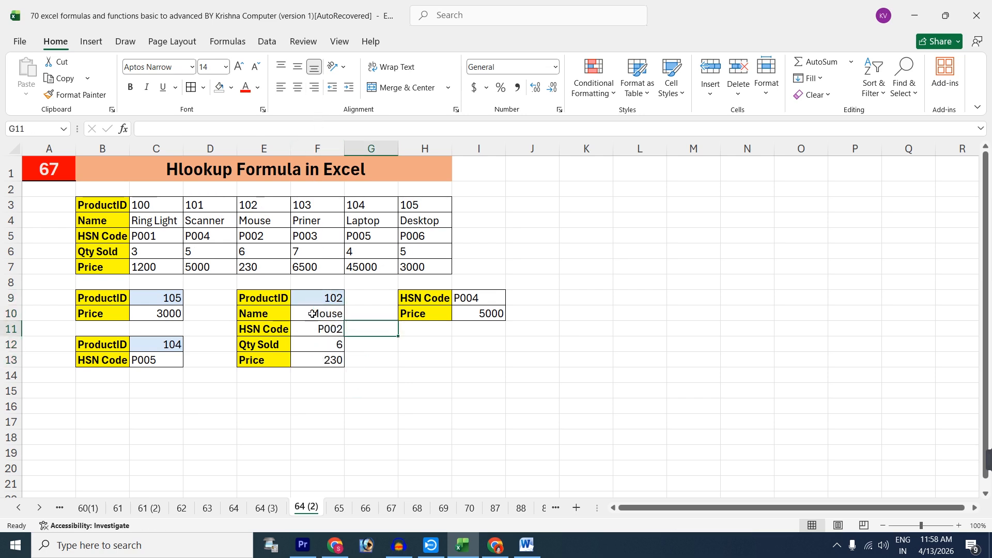
- Clear the HSN Code, Qty Sold and Price formulas from F11:F13
left_click(315, 313)
left_click(315, 328)
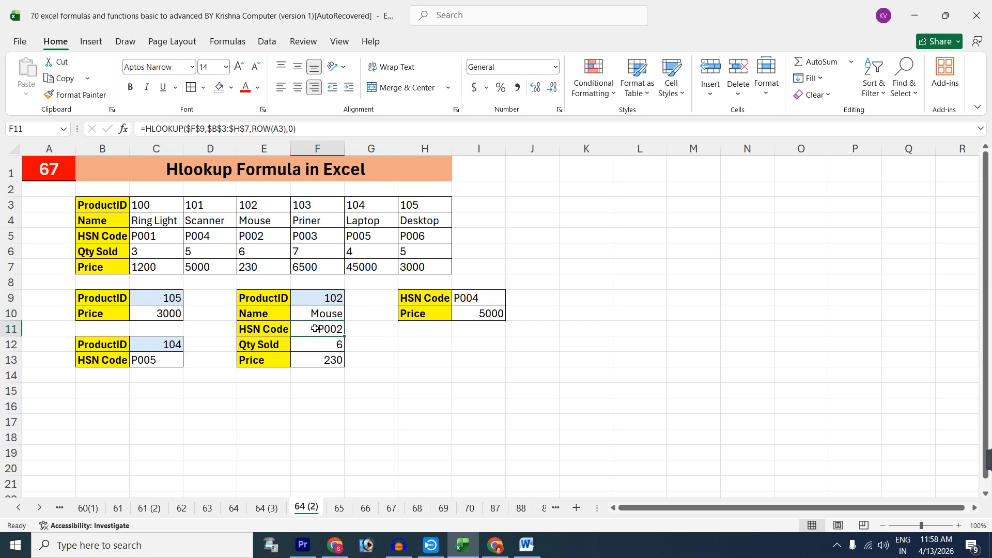
left_click(314, 362, "shift")
key("Delete")
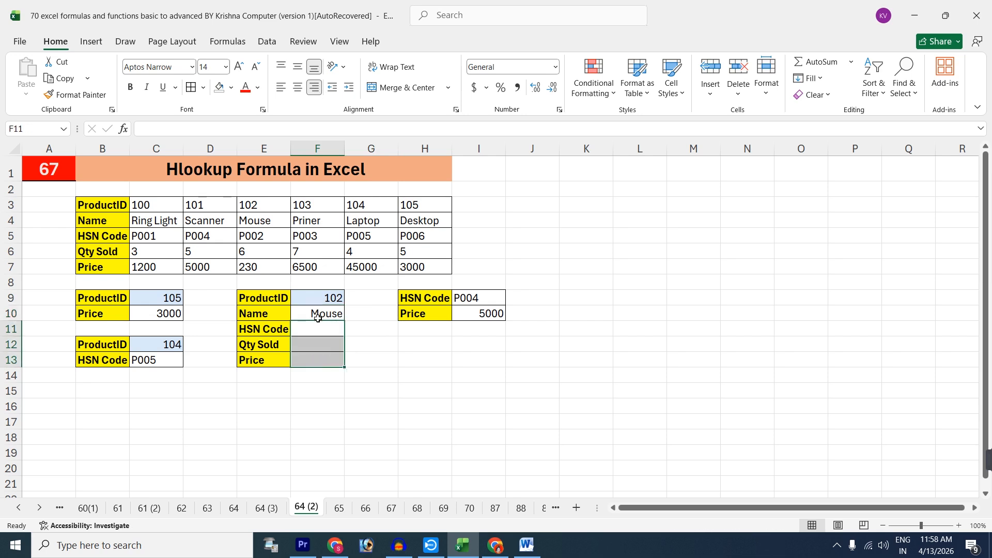
- Replace the row index in the F10 HLOOKUP formula with ROWS($B$3:B4), locking only the start of the range
double_click(318, 313)
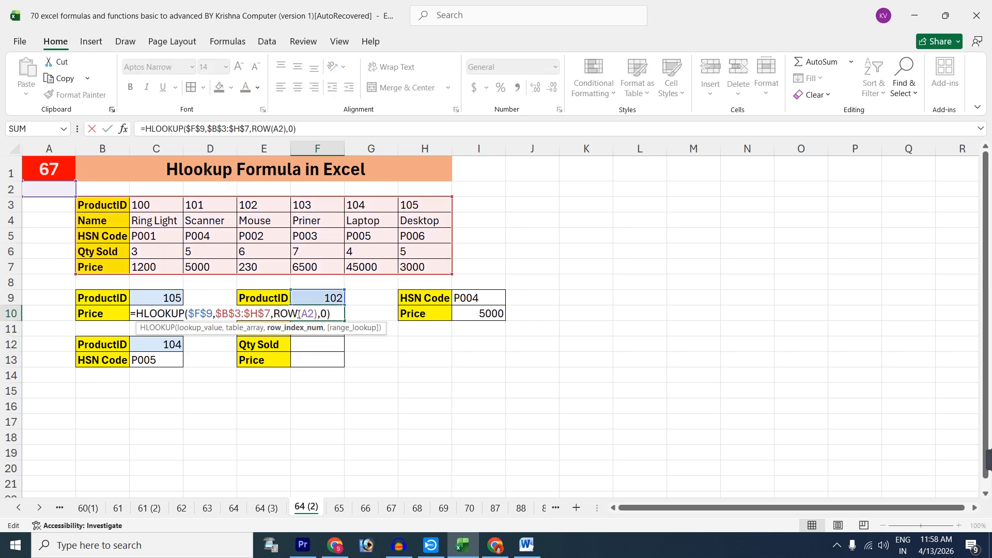
type("s")
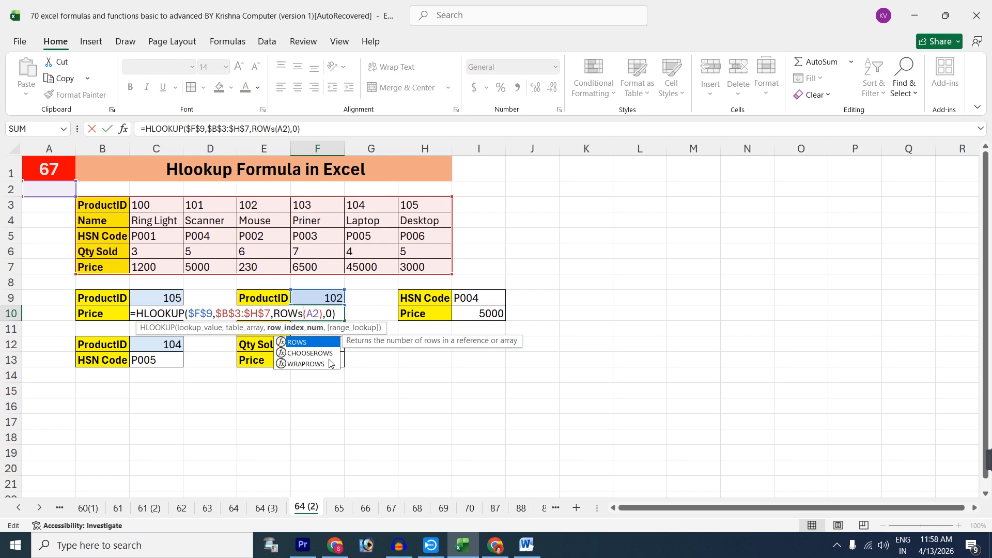
left_click(310, 313)
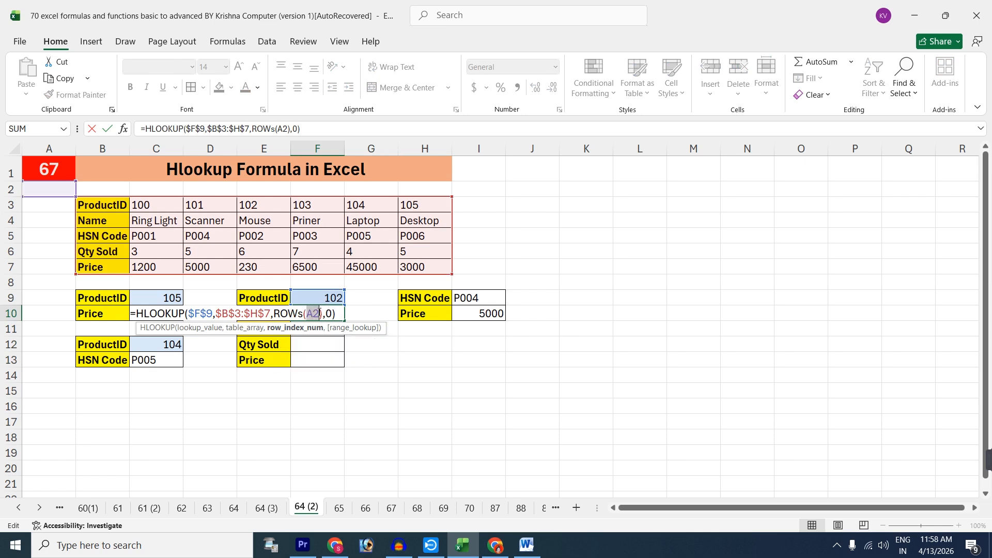
key("BackSpace")
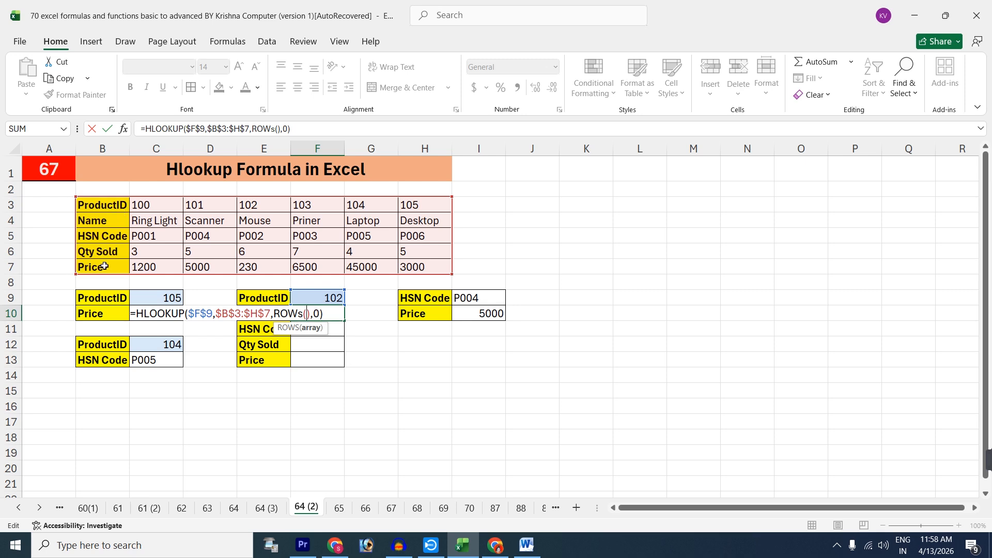
left_click(104, 203)
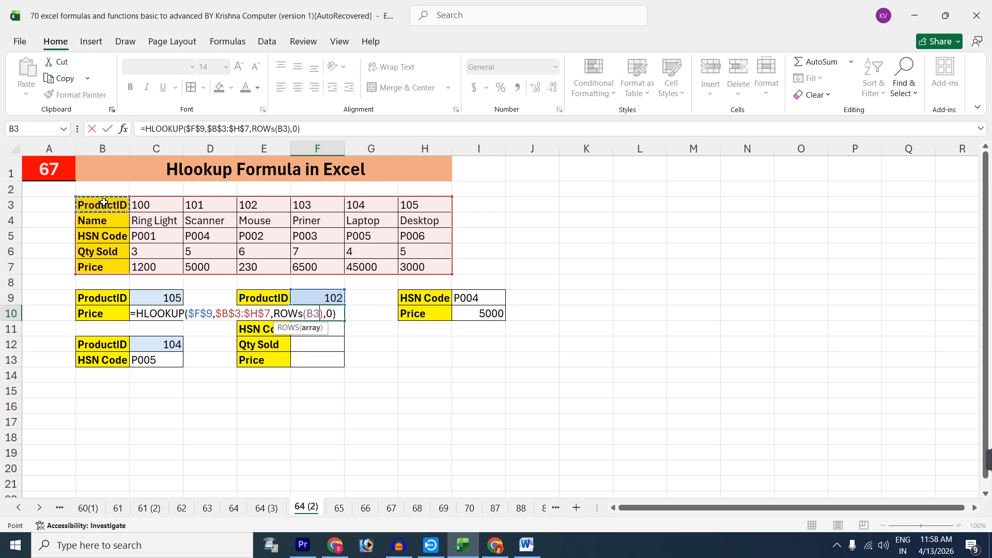
left_click_drag(104, 203, 104, 222)
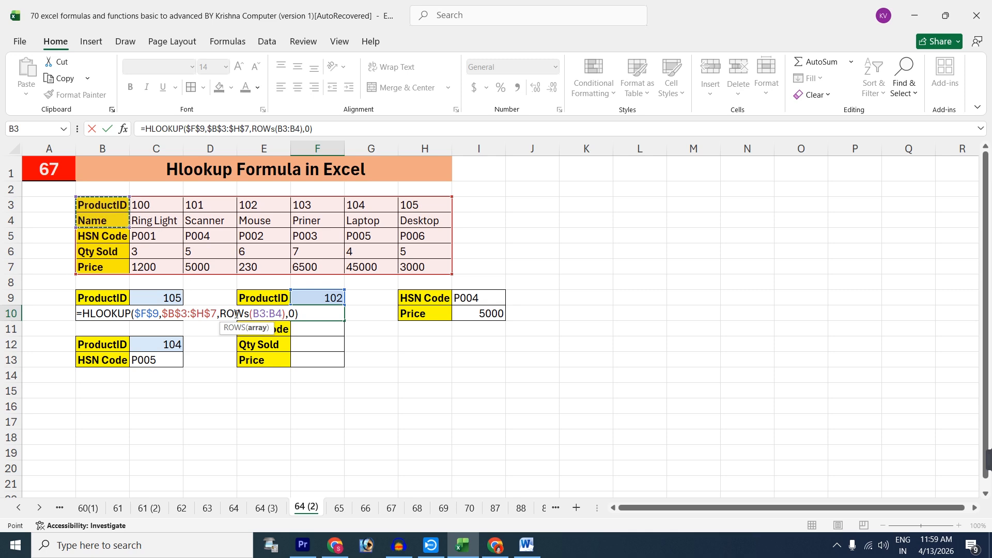
left_click(259, 314)
key("F4")
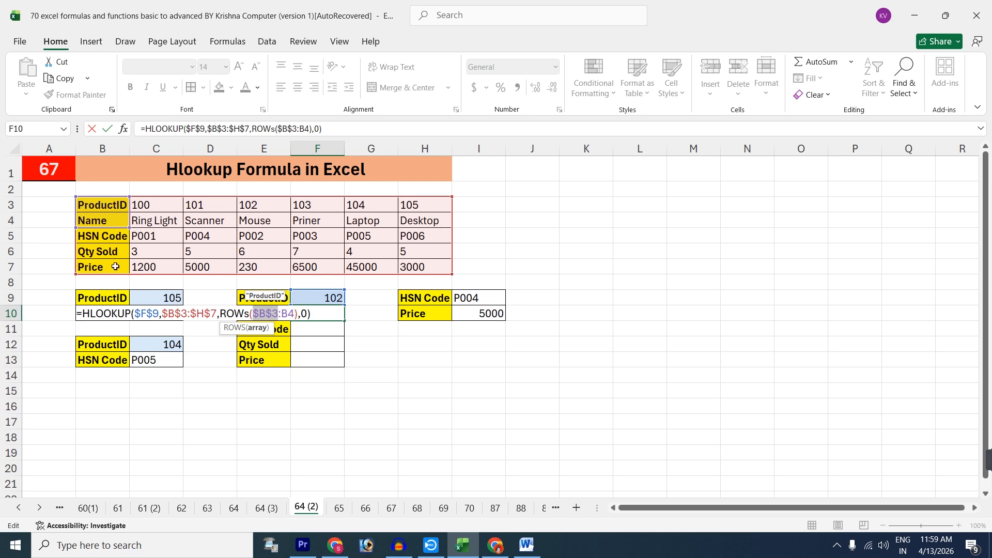
key("Return")
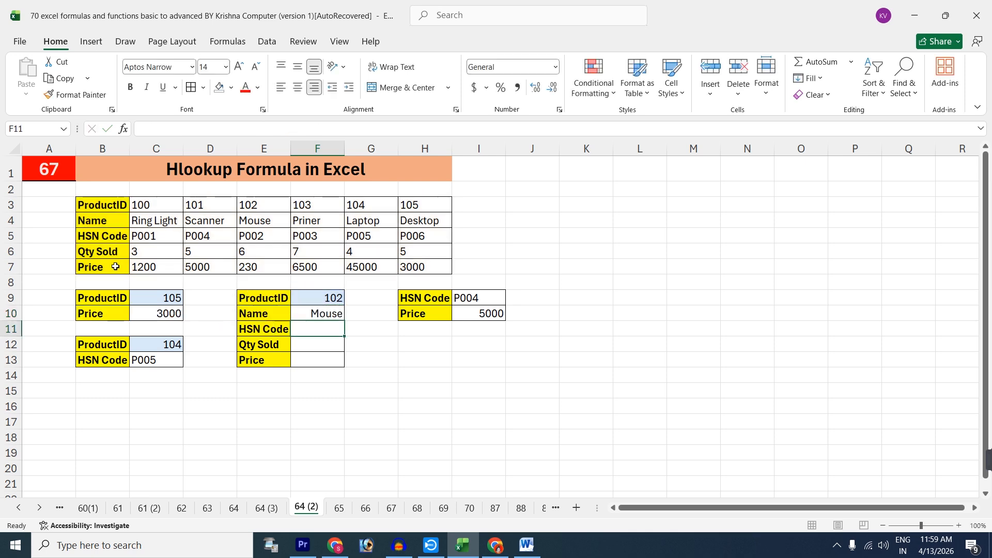
- Fill the F10 formula down through the HSN Code, Qty Sold and Price cells to F13
left_click(331, 313)
left_click_drag(343, 323, 339, 362)
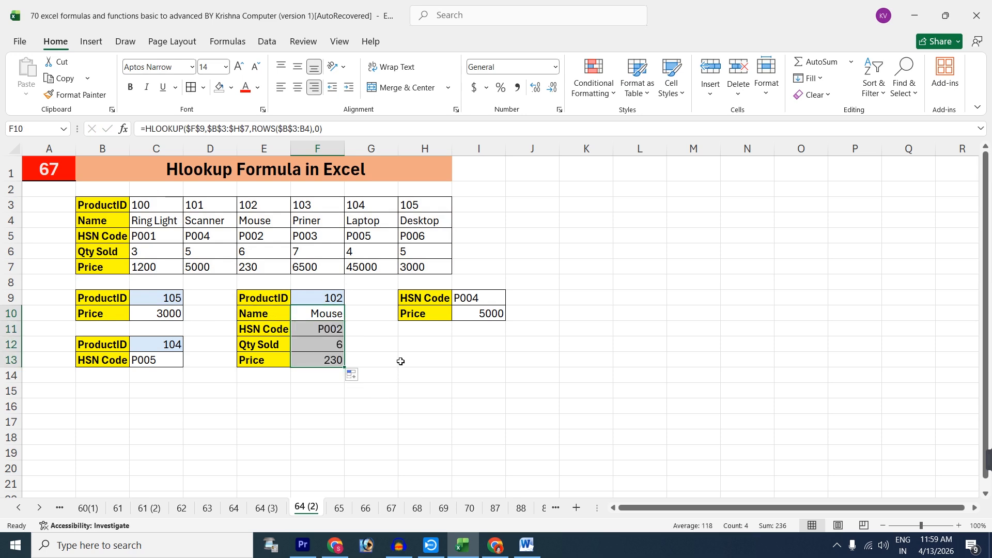
left_click(400, 361)
- Examine how the ROWS range expands in the Price, Qty Sold and HSN Code formulas in F13, F12 and F11
double_click(335, 361)
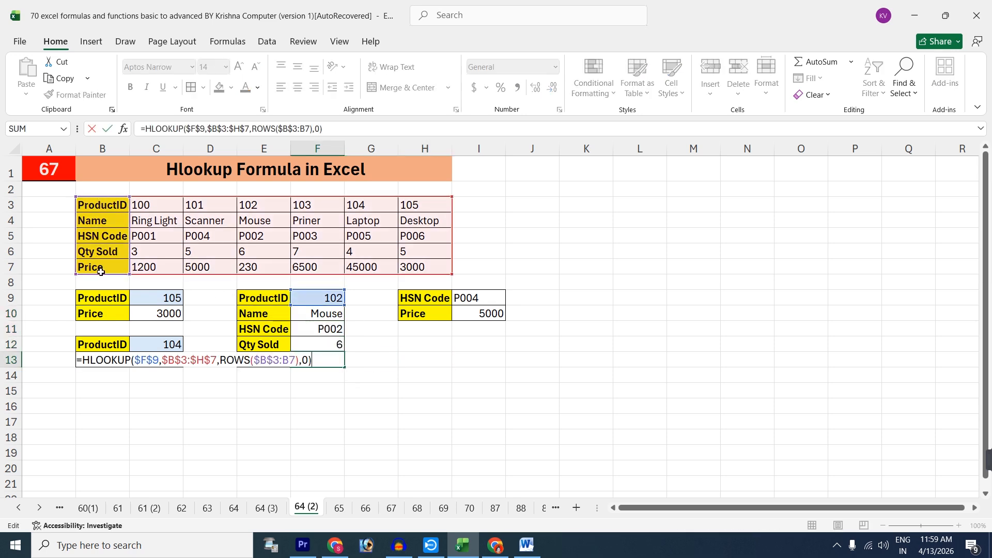
key("Return")
double_click(333, 341)
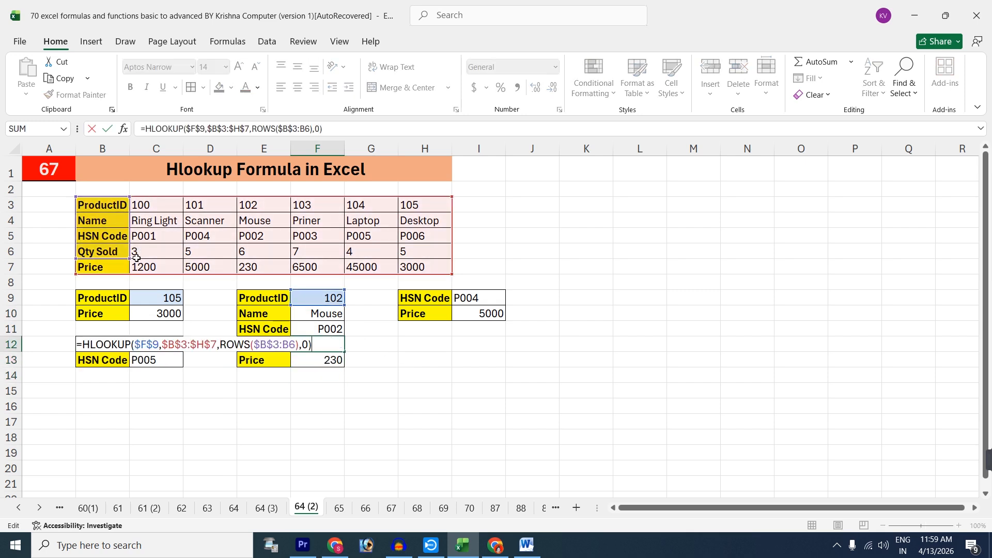
key("Return")
double_click(330, 331)
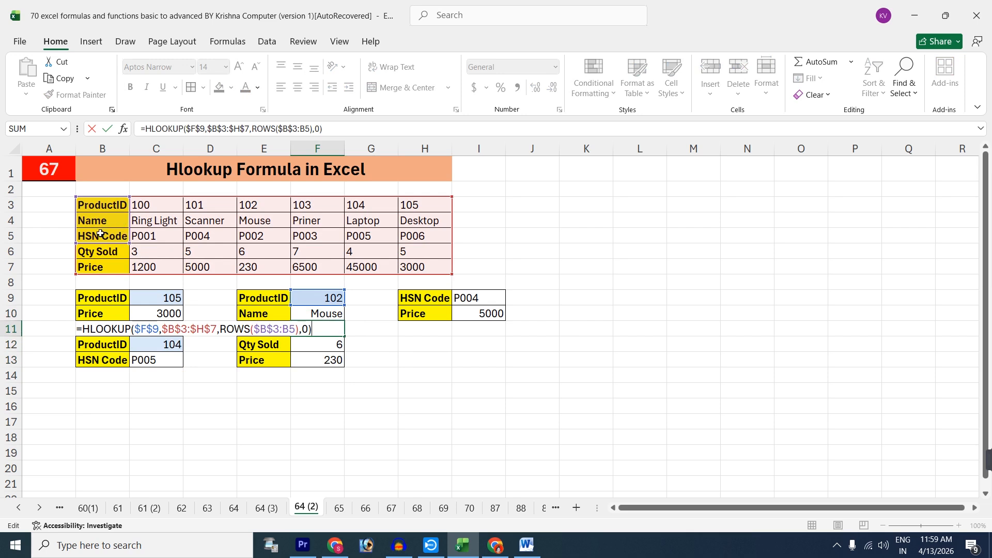
key("Return")
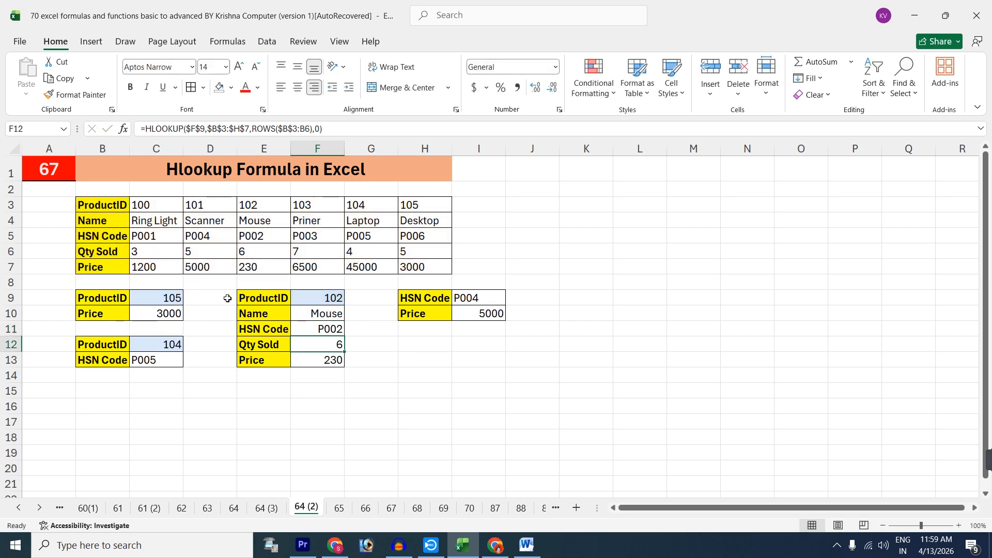